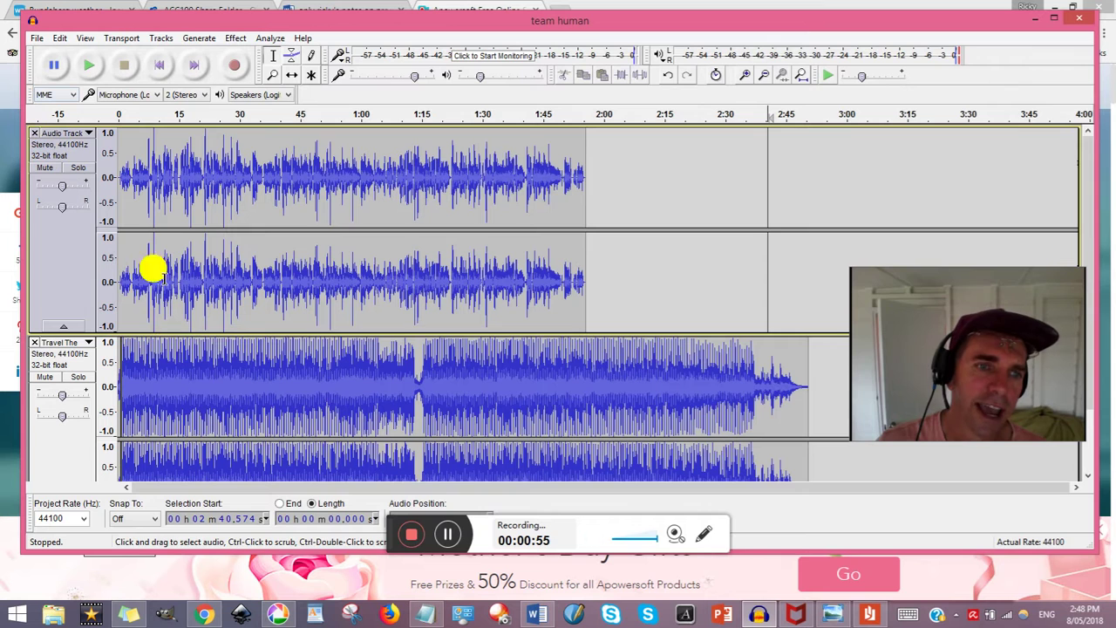
- Import the Monkeybars MP3 file from the Music folder as an additional audio track
{"action": "left_click", "coordinate": [39, 40]}
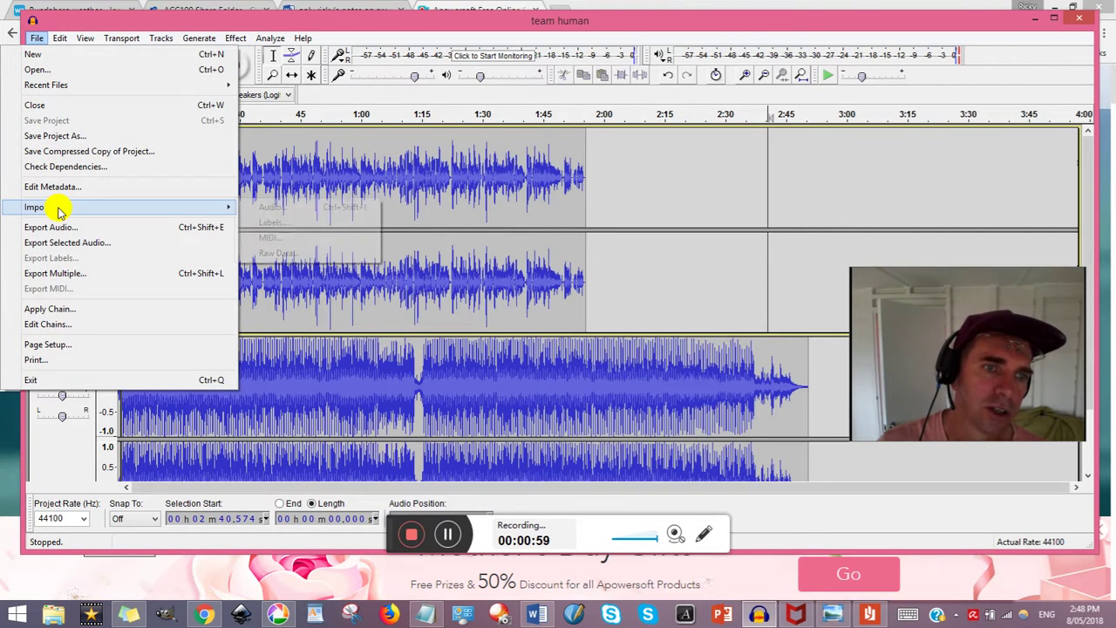
{"action": "mouse_move", "coordinate": [163, 210]}
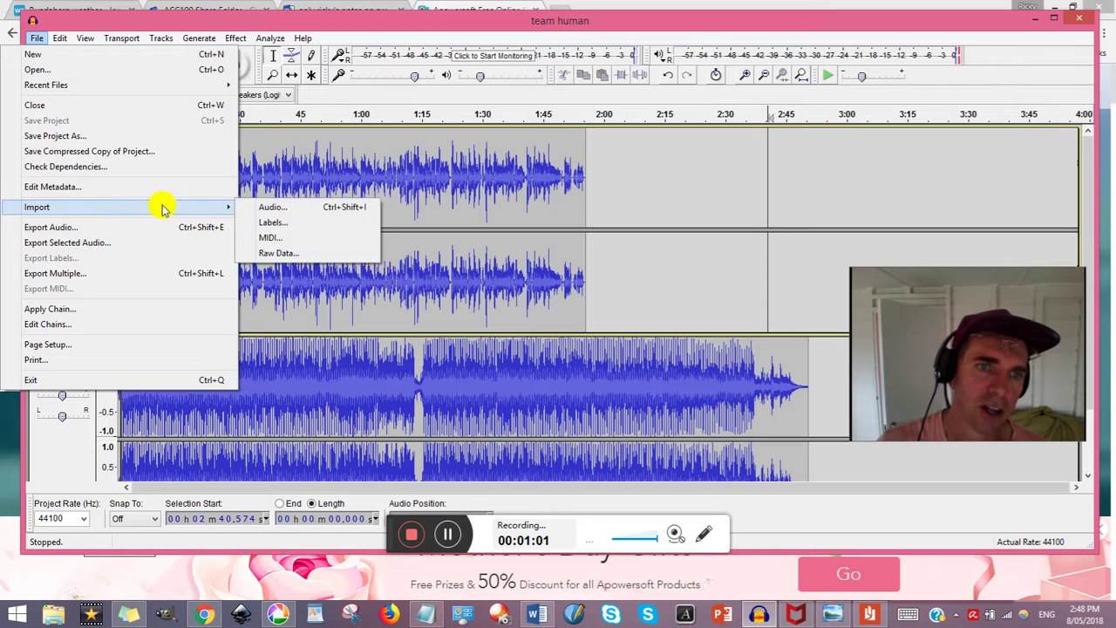
{"action": "left_click", "coordinate": [271, 209]}
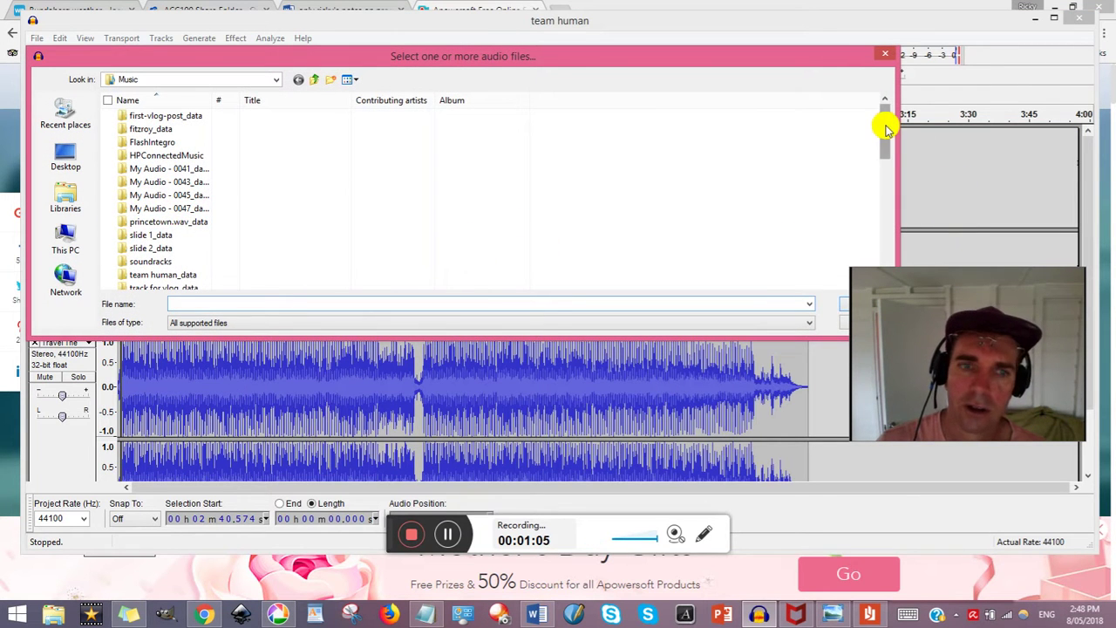
{"action": "left_click_drag", "start_coordinate": [882, 119], "coordinate": [888, 187]}
{"action": "double_click", "coordinate": [154, 235]}
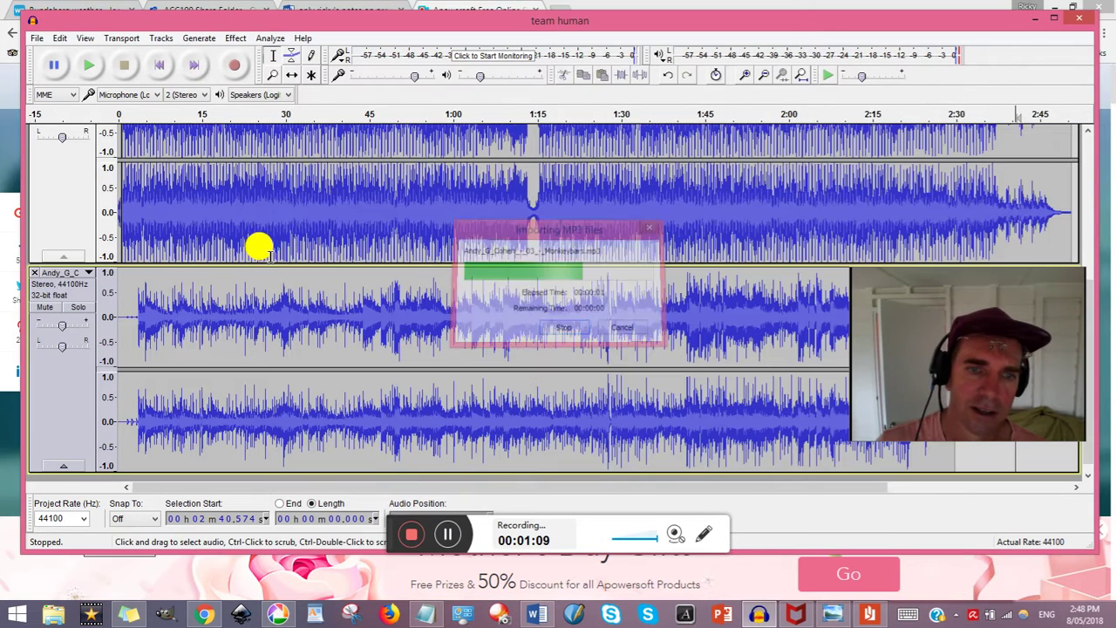
{"action": "scroll", "coordinate": [738, 332], "scroll_direction": "up", "scroll_amount": 4}
{"action": "scroll", "coordinate": [738, 332], "scroll_direction": "down", "scroll_amount": 4}
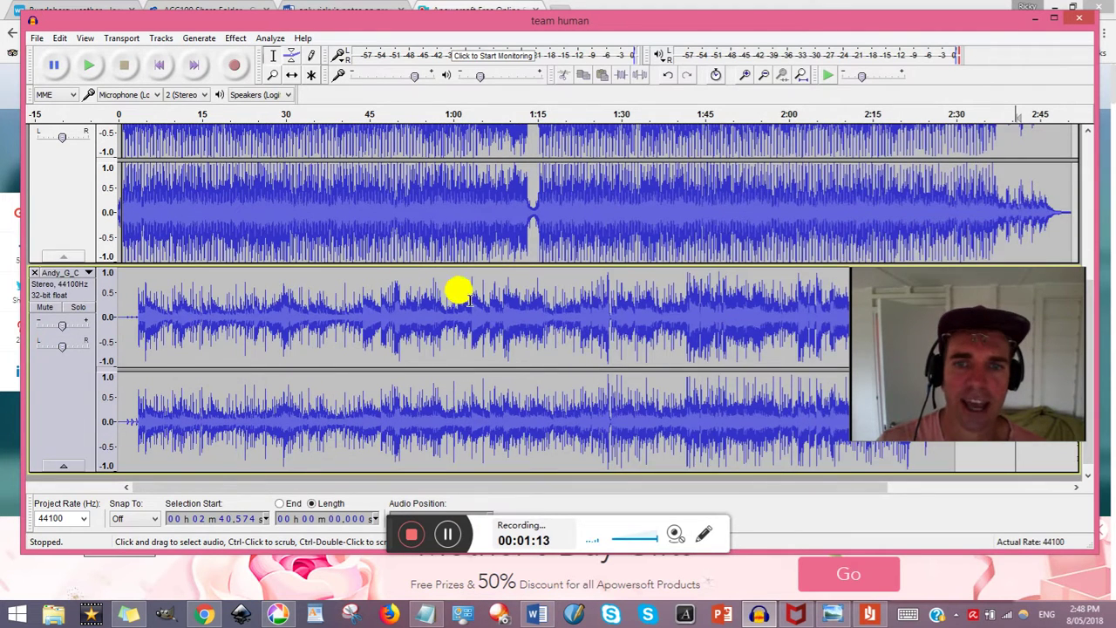
- Remove the imported Monkeybars track from the project
{"action": "scroll", "coordinate": [459, 289], "scroll_direction": "up", "scroll_amount": 2}
{"action": "scroll", "coordinate": [459, 290], "scroll_direction": "up", "scroll_amount": 2}
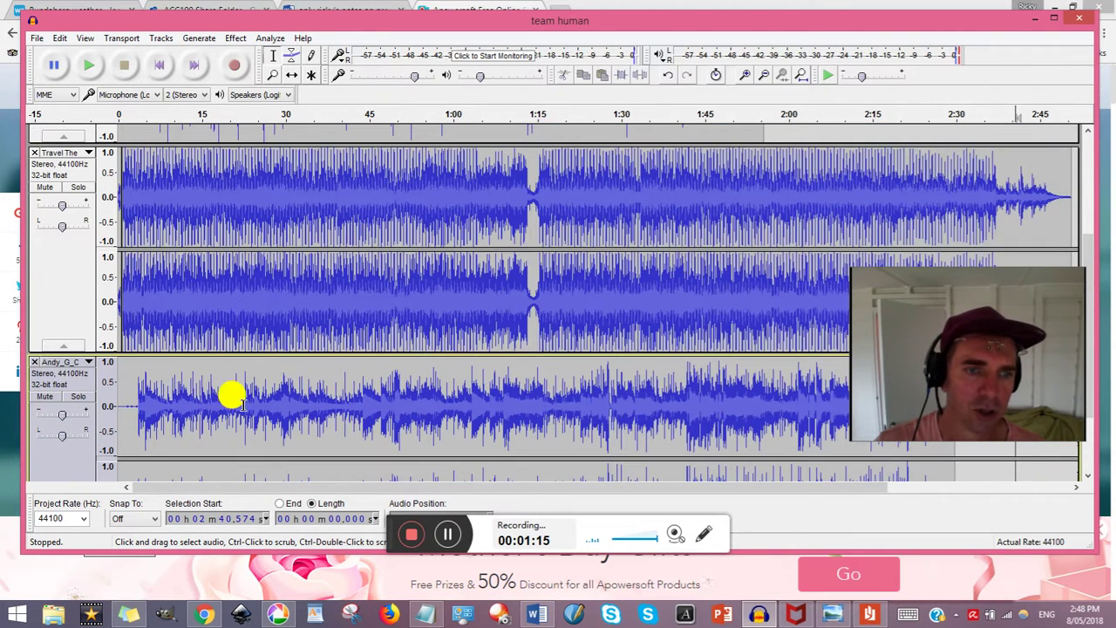
{"action": "left_click_drag", "start_coordinate": [33, 367], "coordinate": [35, 366]}
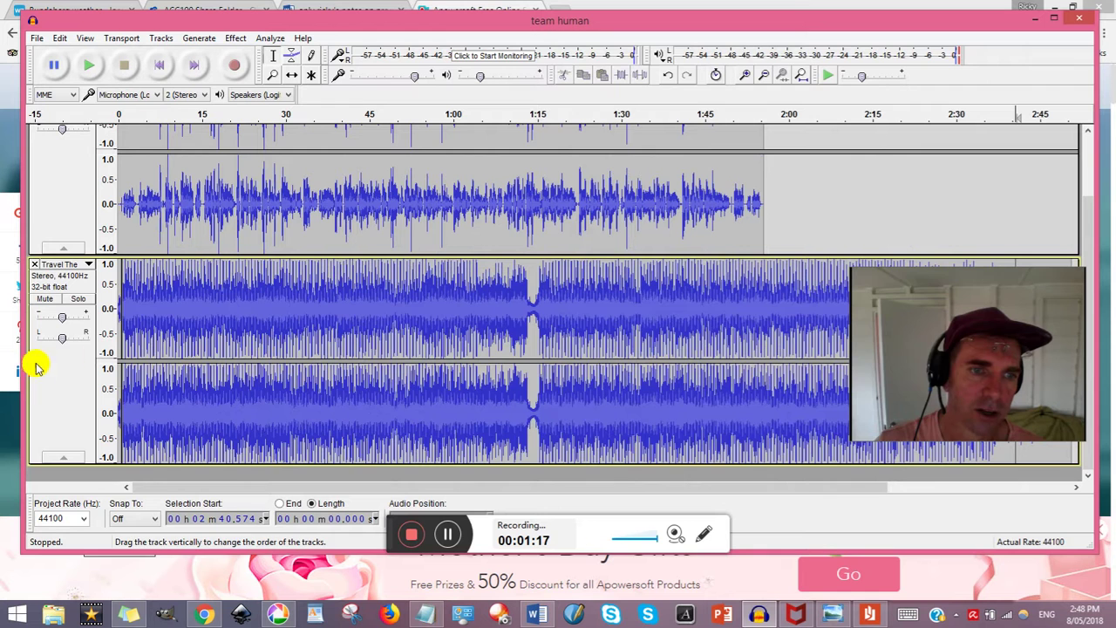
{"action": "scroll", "coordinate": [174, 323], "scroll_direction": "up", "scroll_amount": 4}
{"action": "scroll", "coordinate": [181, 336], "scroll_direction": "down", "scroll_amount": 4}
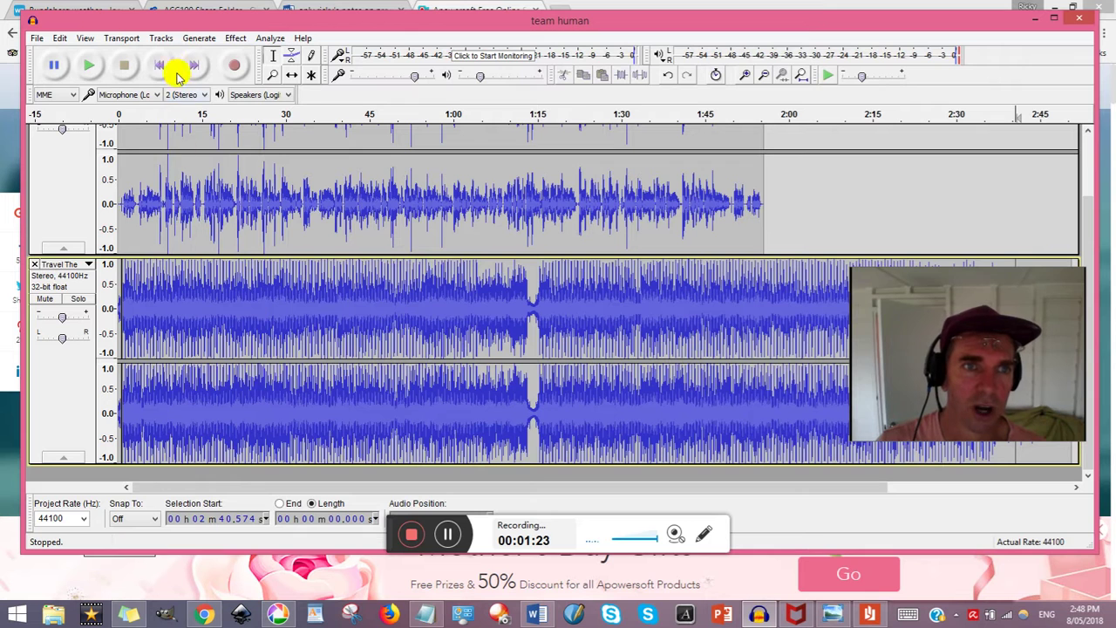
- Add a new empty stereo track below the music track and maximize the window
{"action": "left_click", "coordinate": [160, 38]}
{"action": "mouse_move", "coordinate": [164, 57]}
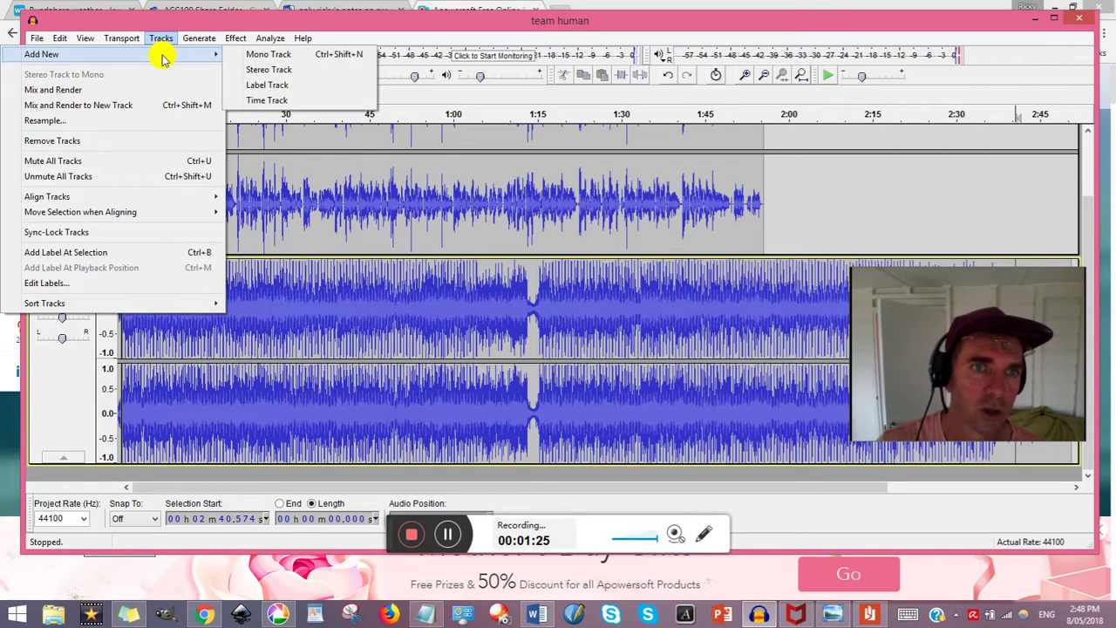
{"action": "left_click", "coordinate": [276, 72]}
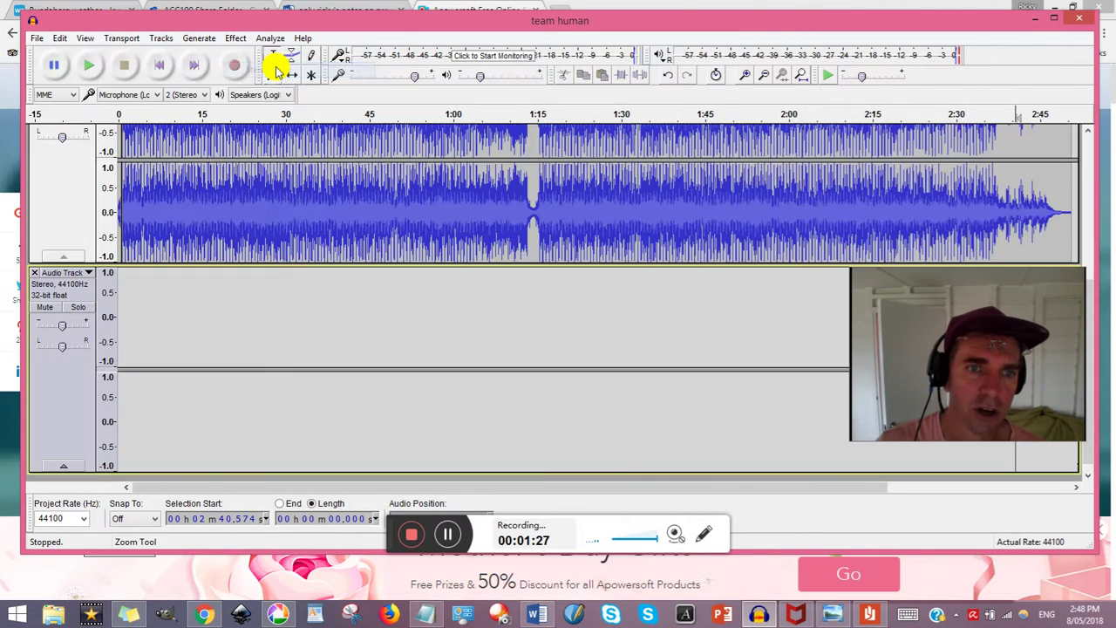
{"action": "scroll", "coordinate": [290, 311], "scroll_direction": "up", "scroll_amount": 5}
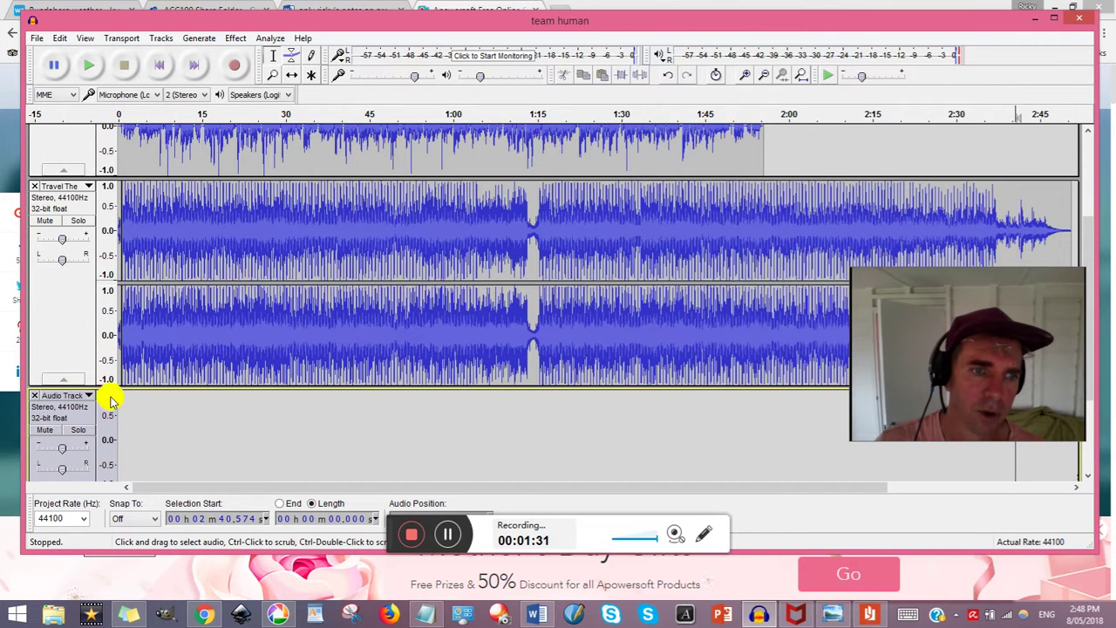
{"action": "scroll", "coordinate": [131, 423], "scroll_direction": "down", "scroll_amount": 3}
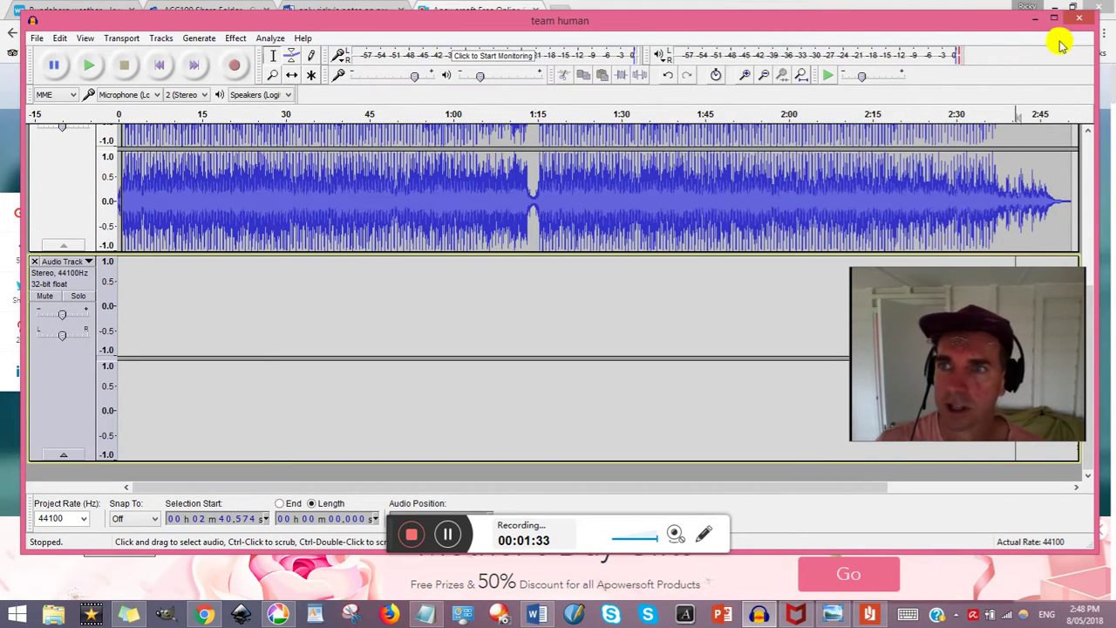
{"action": "left_click", "coordinate": [1055, 19]}
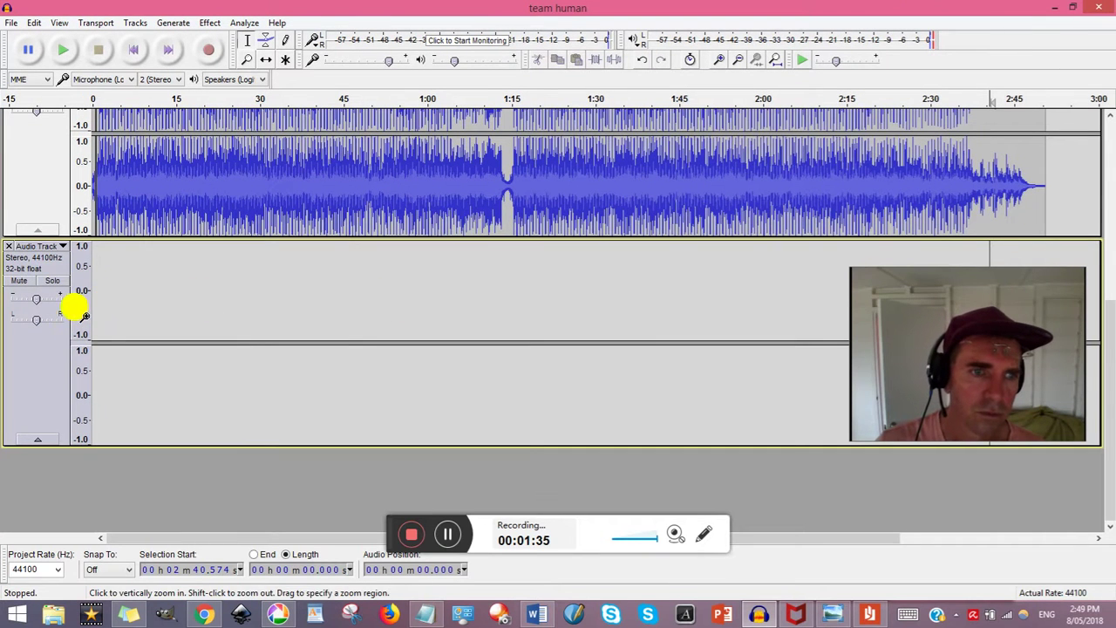
- Copy about the first 10 seconds of the "Travel The" music track and paste them near the start of the empty stereo track
{"action": "scroll", "coordinate": [100, 294], "scroll_direction": "up", "scroll_amount": 4}
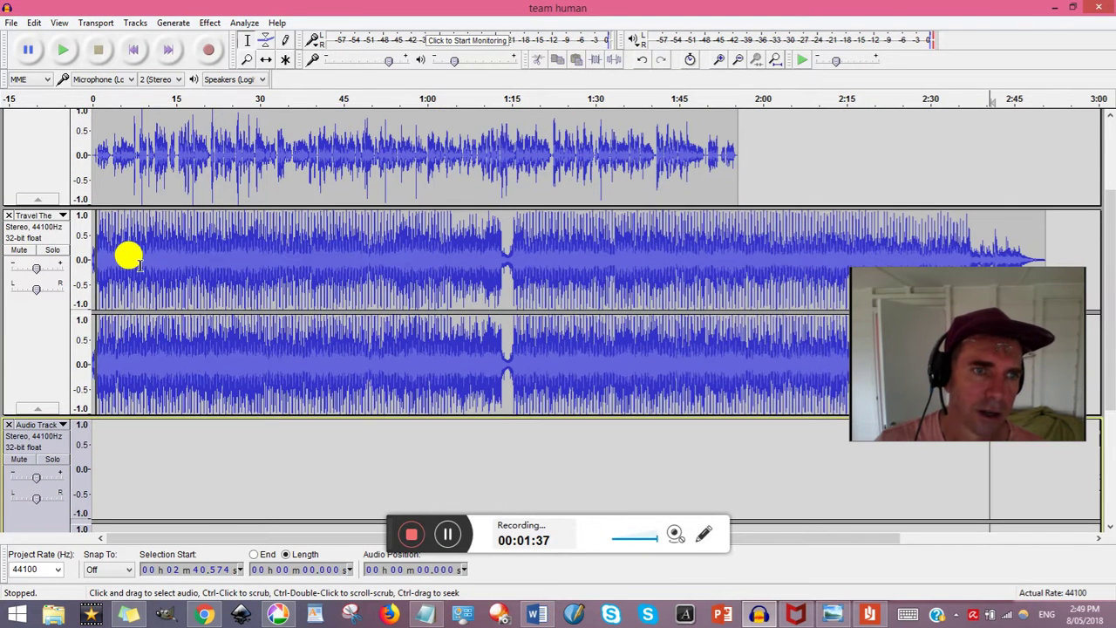
{"action": "left_click_drag", "start_coordinate": [151, 260], "coordinate": [96, 259]}
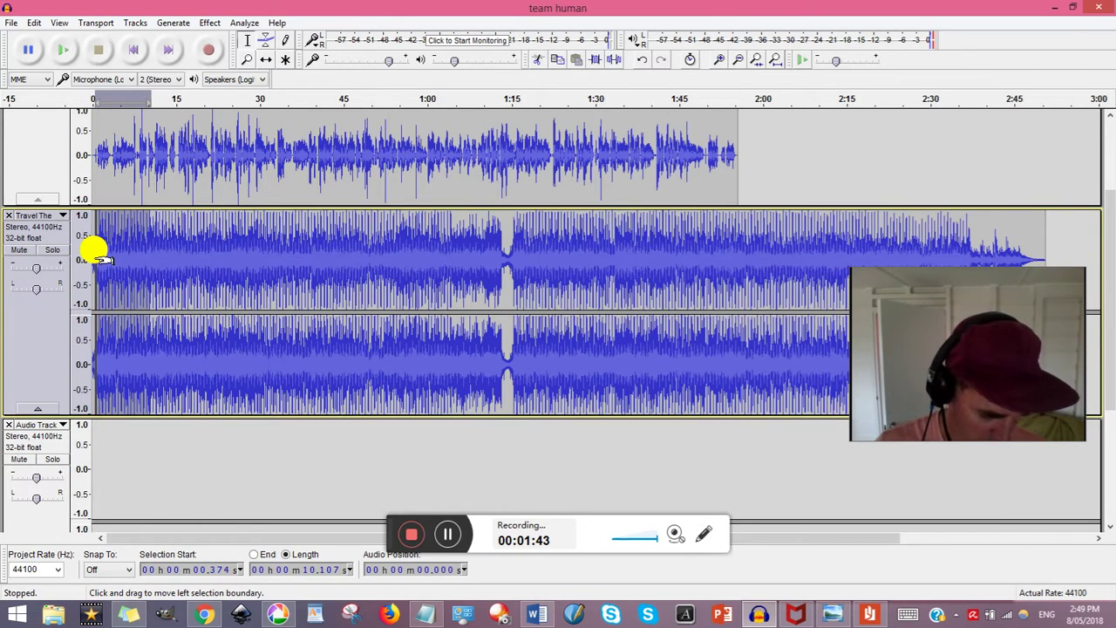
{"action": "left_click", "coordinate": [55, 498]}
{"action": "left_click", "coordinate": [96, 467]}
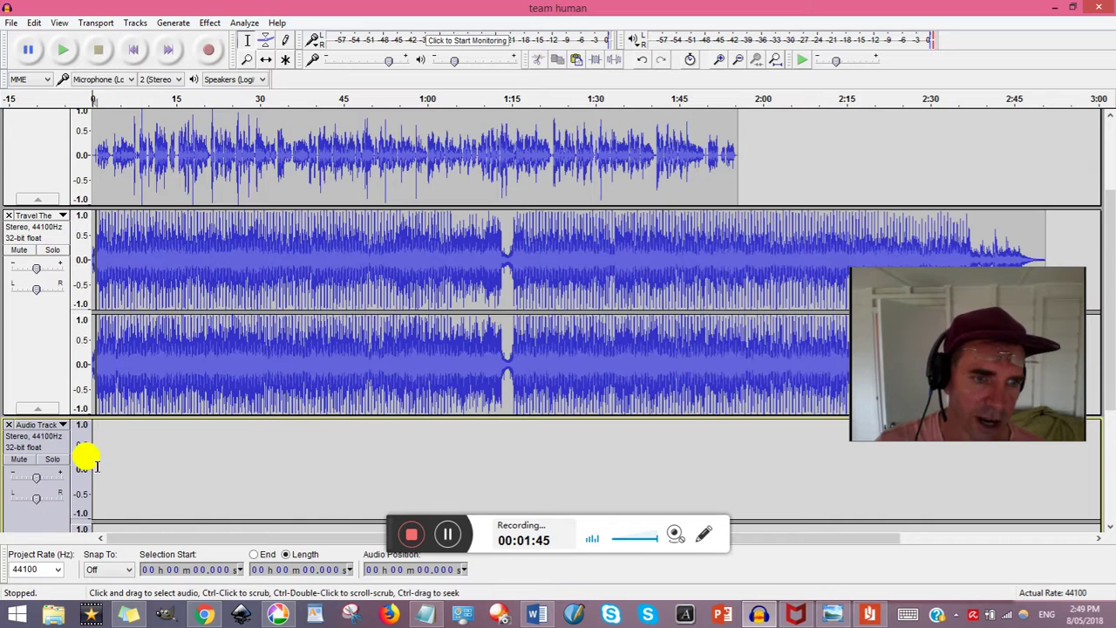
{"action": "scroll", "coordinate": [96, 466], "scroll_direction": "down", "scroll_amount": 2}
{"action": "left_click", "coordinate": [102, 450]}
{"action": "key", "text": "ctrl+v"}
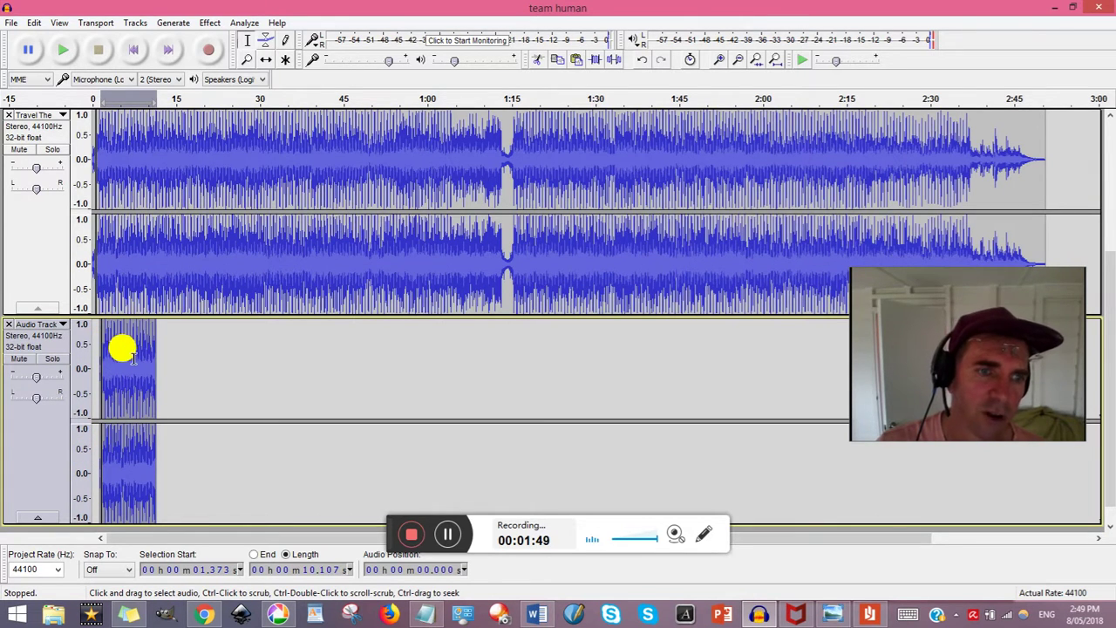
- Try sliding the pasted music clip along the timeline with the Time Shift Tool
{"action": "scroll", "coordinate": [253, 392], "scroll_direction": "up", "scroll_amount": 4}
{"action": "scroll", "coordinate": [262, 393], "scroll_direction": "down", "scroll_amount": 5}
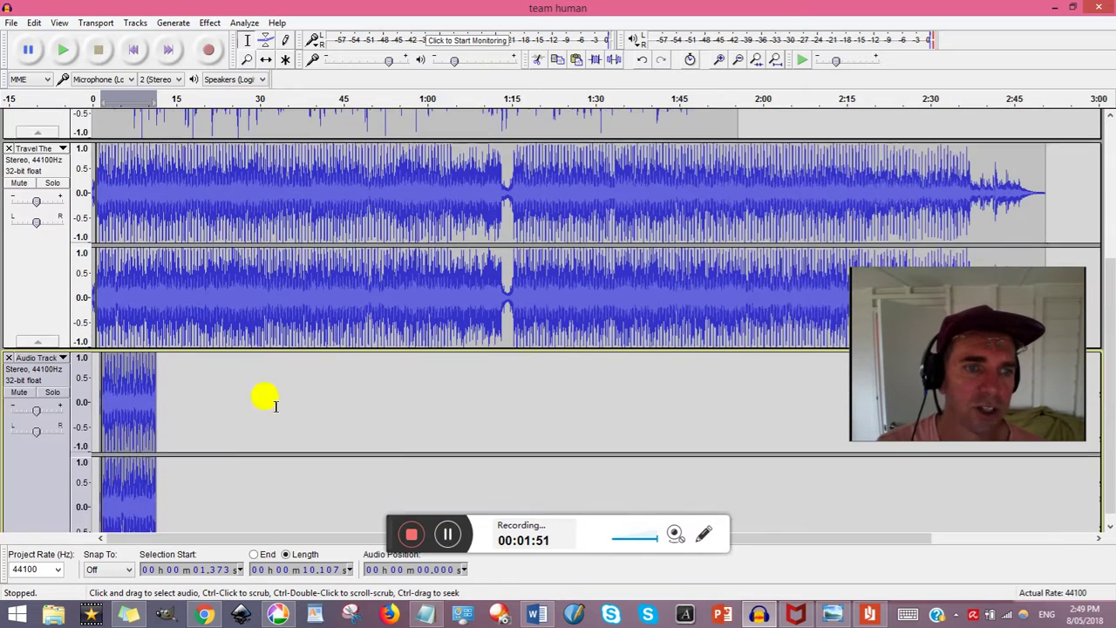
{"action": "left_click", "coordinate": [113, 336]}
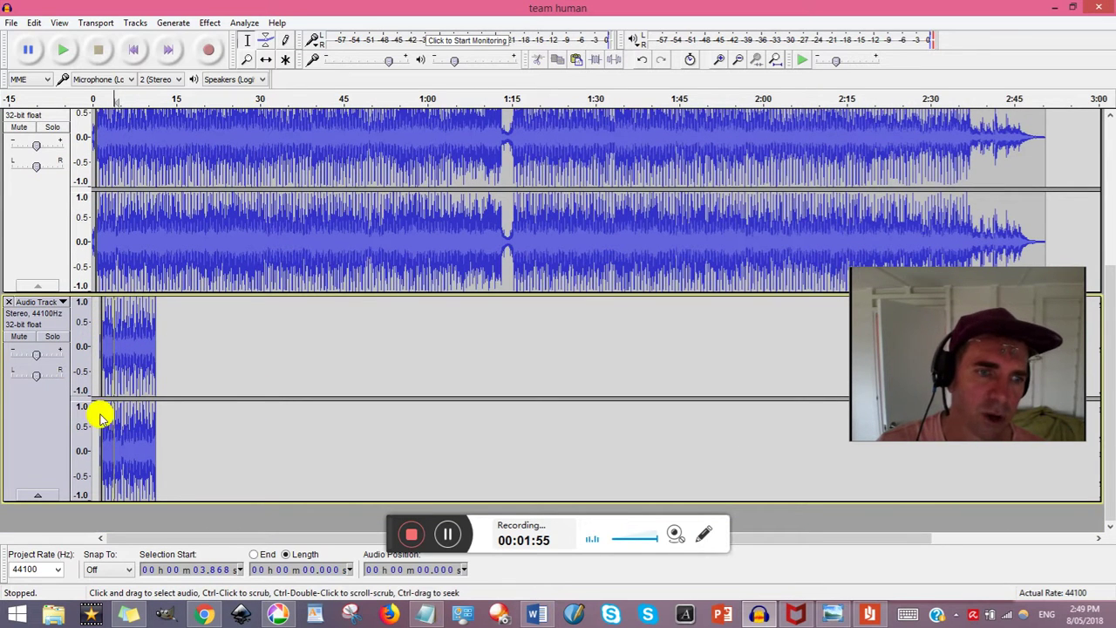
{"action": "scroll", "coordinate": [114, 393], "scroll_direction": "up", "scroll_amount": 2}
{"action": "scroll", "coordinate": [118, 370], "scroll_direction": "down", "scroll_amount": 2}
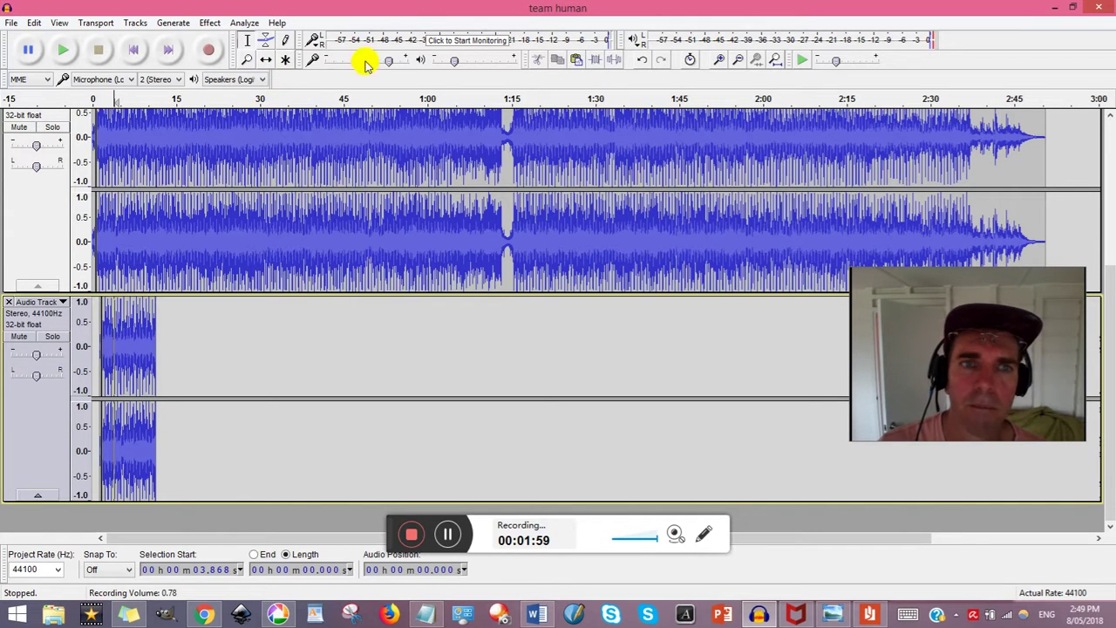
{"action": "left_click", "coordinate": [266, 59]}
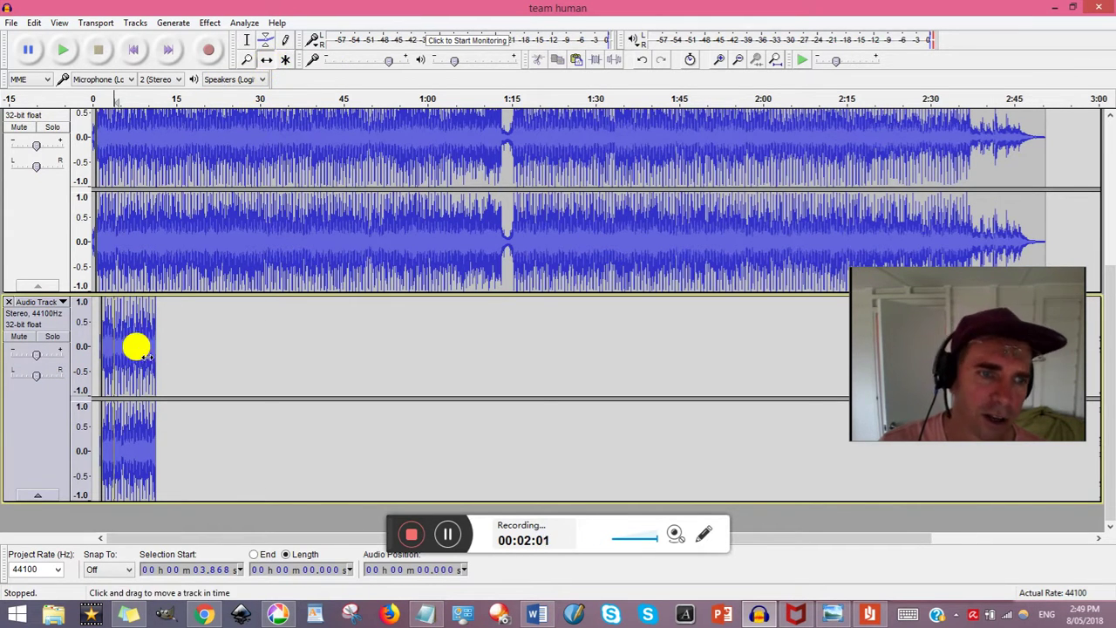
{"action": "left_click_drag", "start_coordinate": [133, 355], "coordinate": [124, 355]}
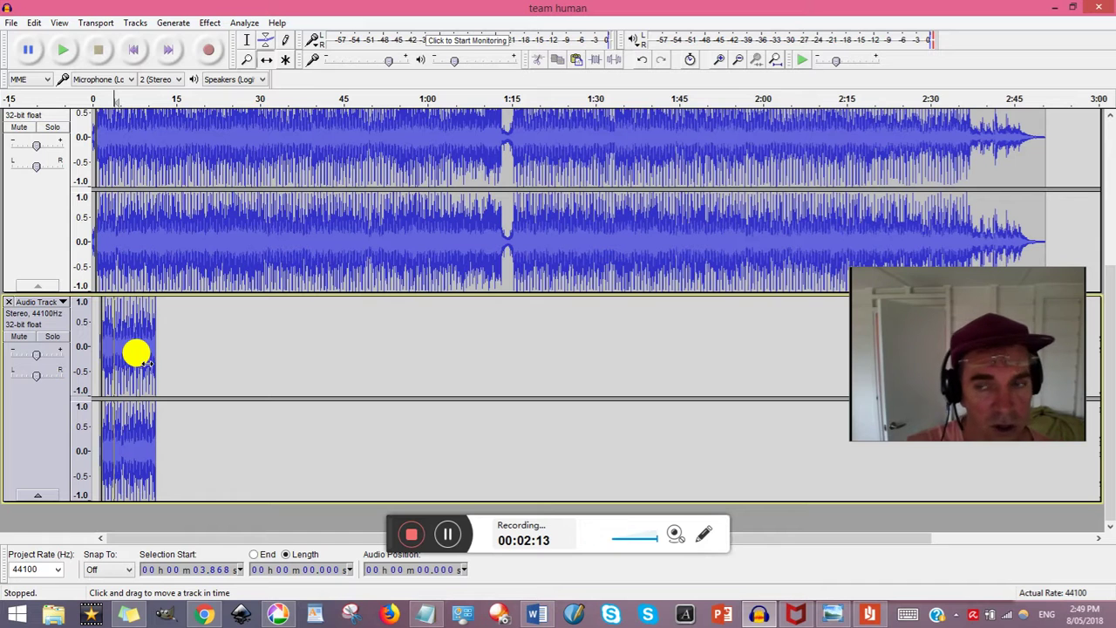
- Apply the Fade In effect across the full length of all tracks and check the resulting waveforms
{"action": "left_click", "coordinate": [214, 24]}
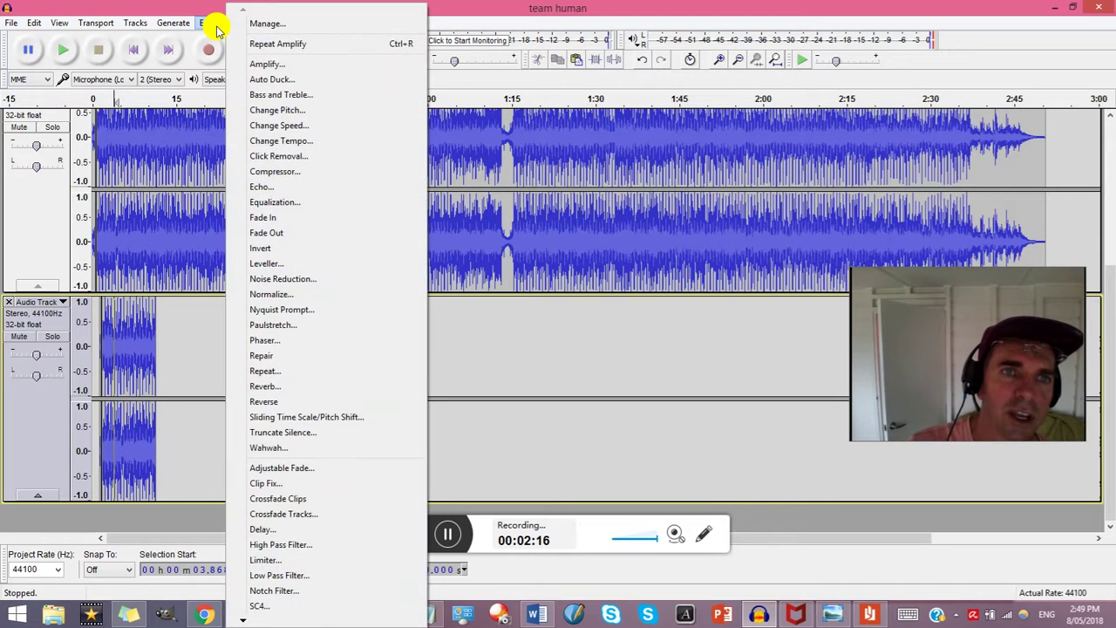
{"action": "left_click", "coordinate": [289, 218]}
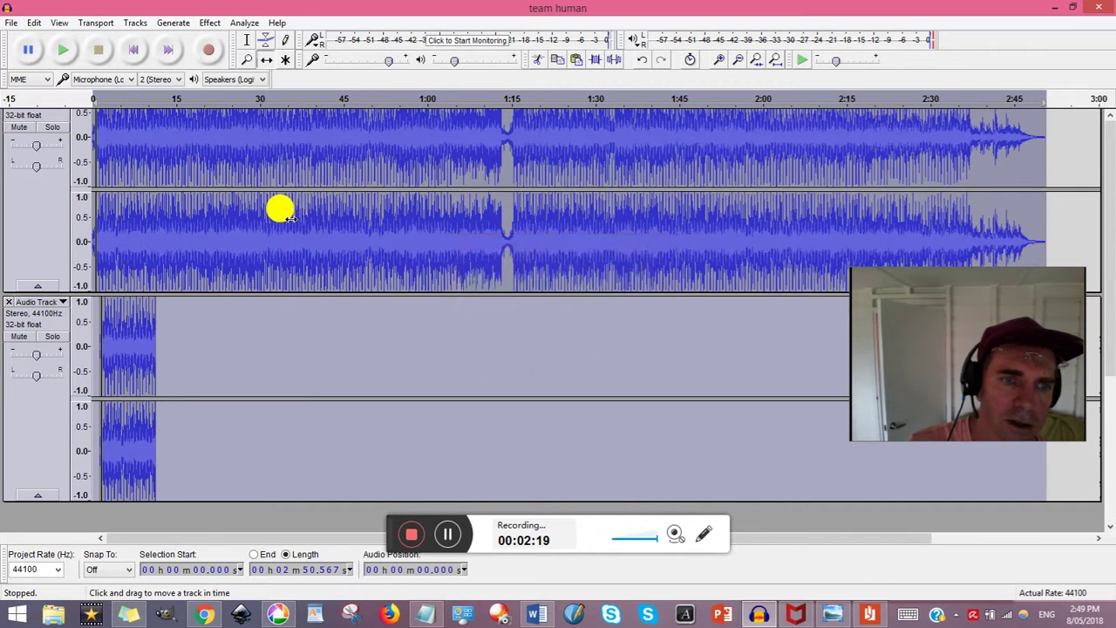
{"action": "scroll", "coordinate": [349, 407], "scroll_direction": "down", "scroll_amount": 3}
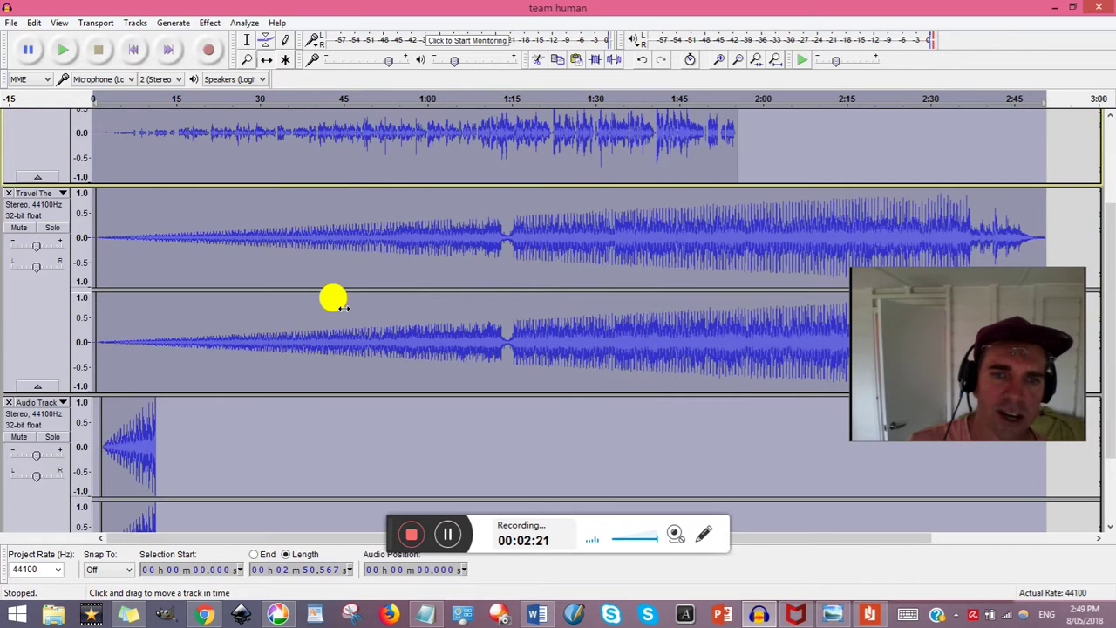
{"action": "scroll", "coordinate": [296, 296], "scroll_direction": "up", "scroll_amount": 1}
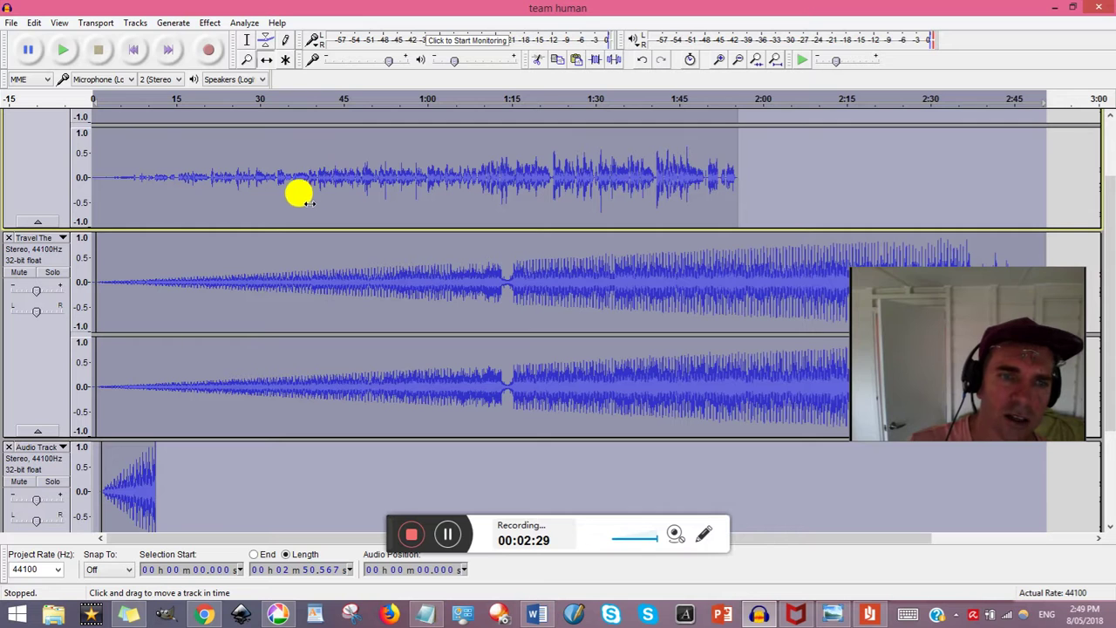
{"action": "scroll", "coordinate": [279, 206], "scroll_direction": "down", "scroll_amount": 1}
{"action": "scroll", "coordinate": [279, 207], "scroll_direction": "up", "scroll_amount": 1}
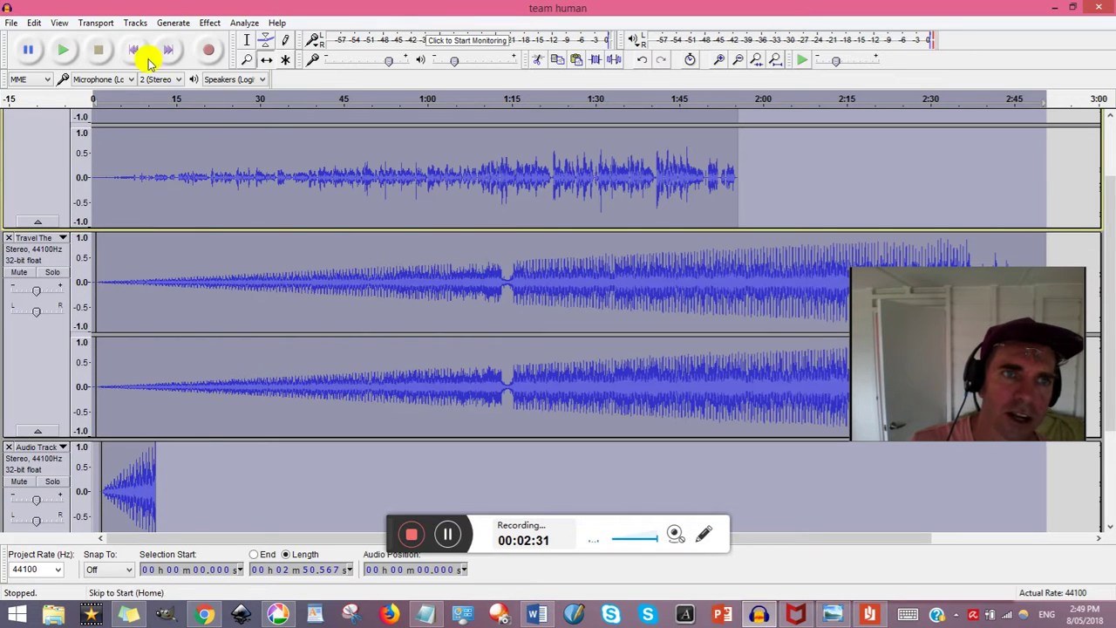
- Undo the Fade In applied to all tracks
{"action": "left_click", "coordinate": [34, 24]}
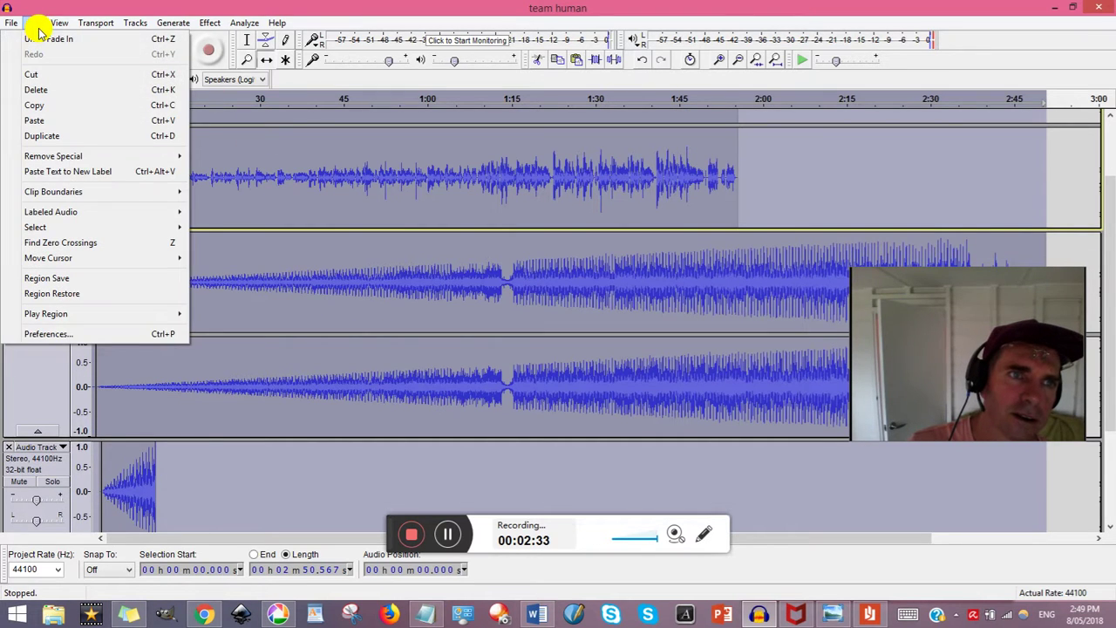
{"action": "left_click", "coordinate": [37, 19]}
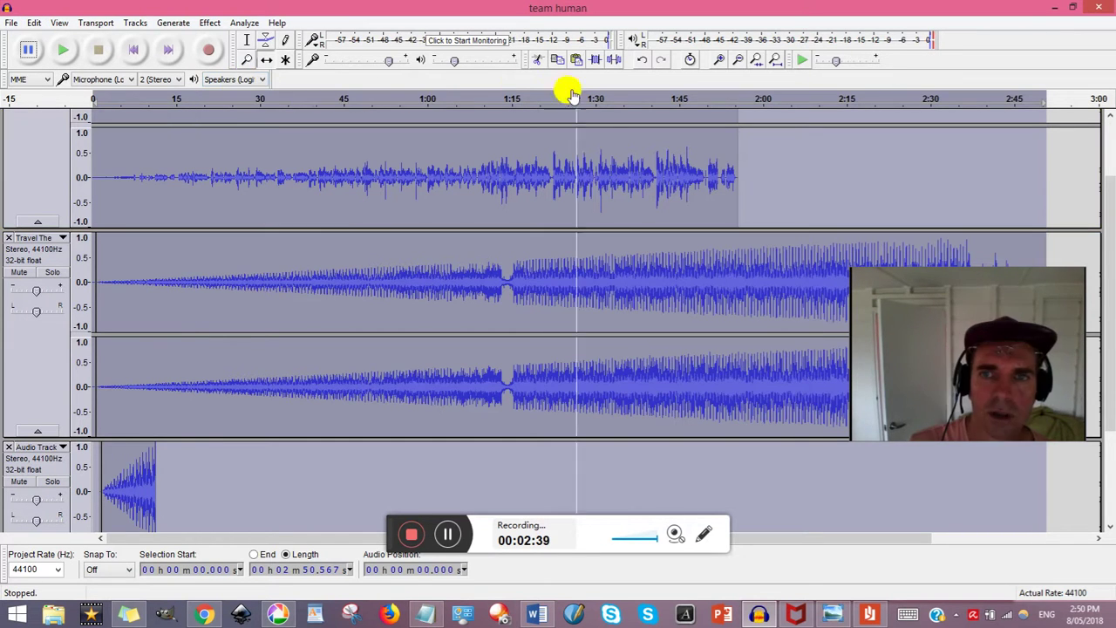
{"action": "left_click", "coordinate": [643, 61]}
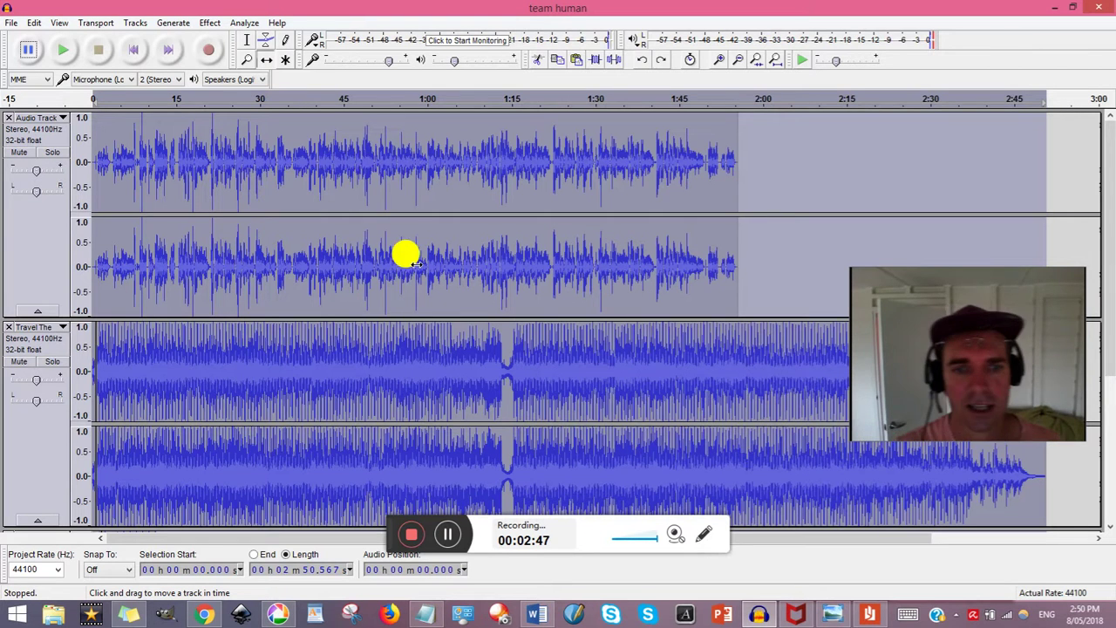
- Select about the first 3.7 seconds of the short music excerpt's track and apply the Fade In effect
{"action": "left_click", "coordinate": [48, 434]}
{"action": "scroll", "coordinate": [50, 432], "scroll_direction": "down", "scroll_amount": 3}
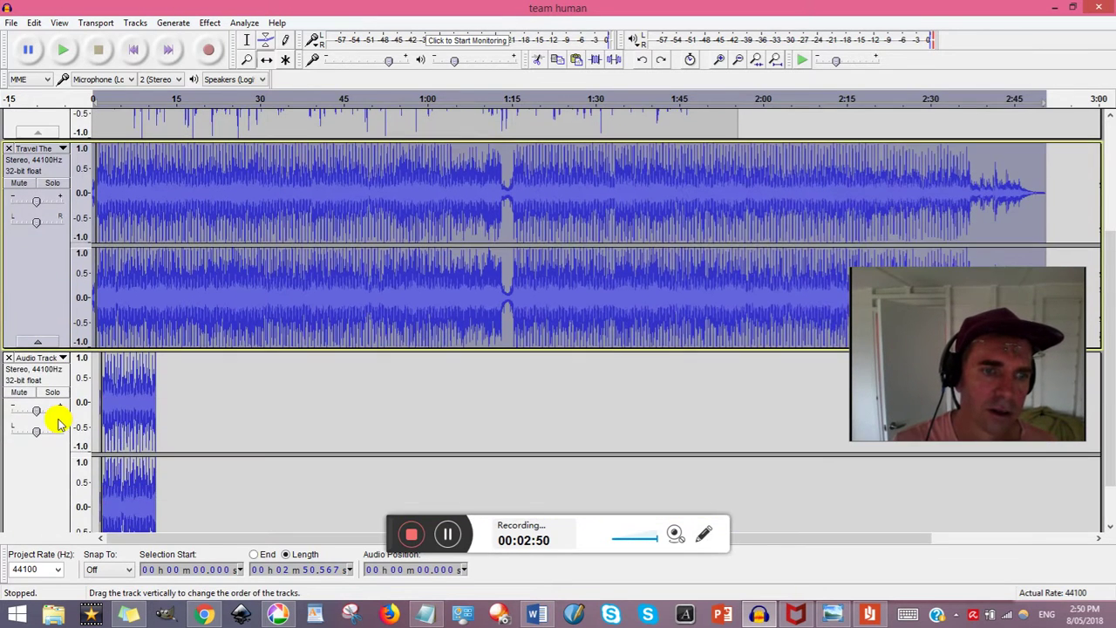
{"action": "scroll", "coordinate": [206, 392], "scroll_direction": "down", "scroll_amount": 1}
{"action": "left_click", "coordinate": [118, 382]}
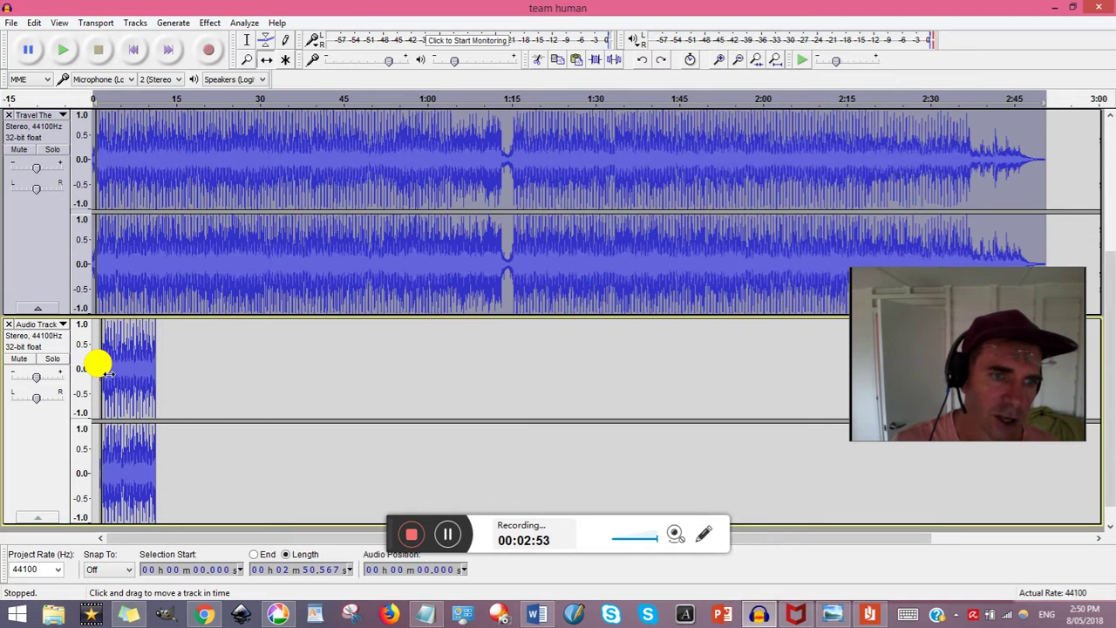
{"action": "mouse_move", "coordinate": [102, 370]}
{"action": "left_mouse_down"}
{"action": "mouse_move", "coordinate": [120, 371]}
{"action": "mouse_move", "coordinate": [108, 371]}
{"action": "left_mouse_up"}
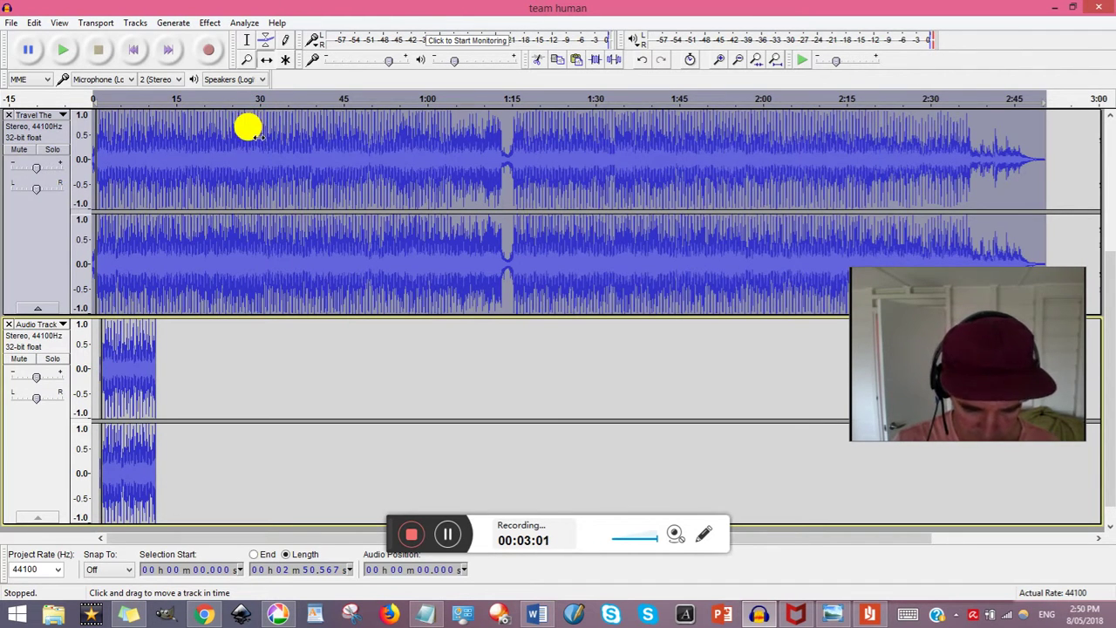
{"action": "left_click", "coordinate": [247, 40]}
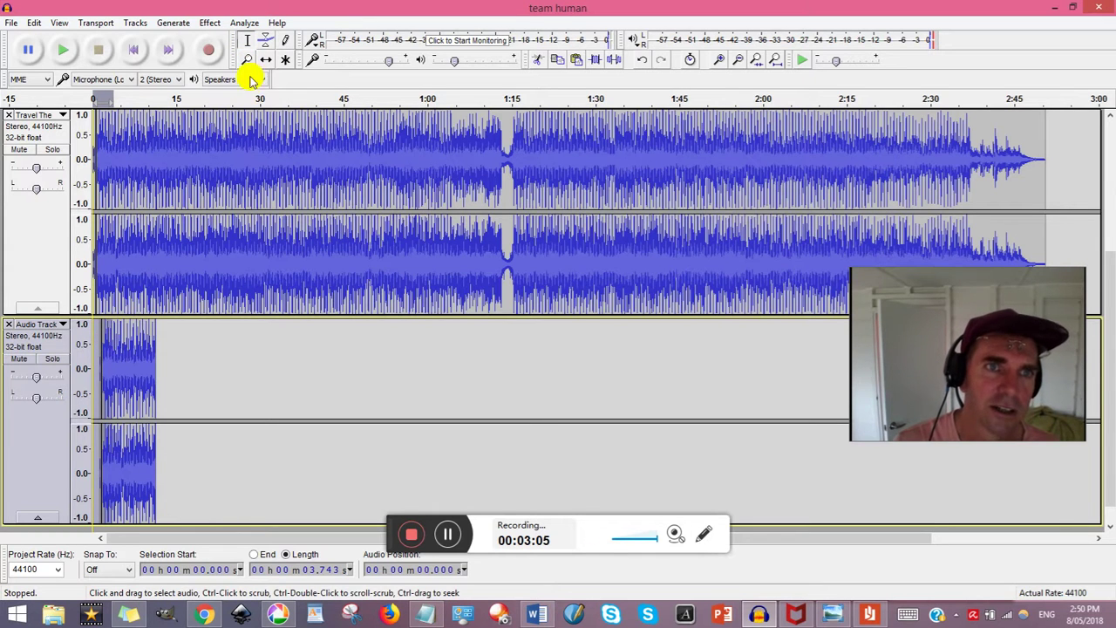
{"action": "left_click", "coordinate": [211, 26]}
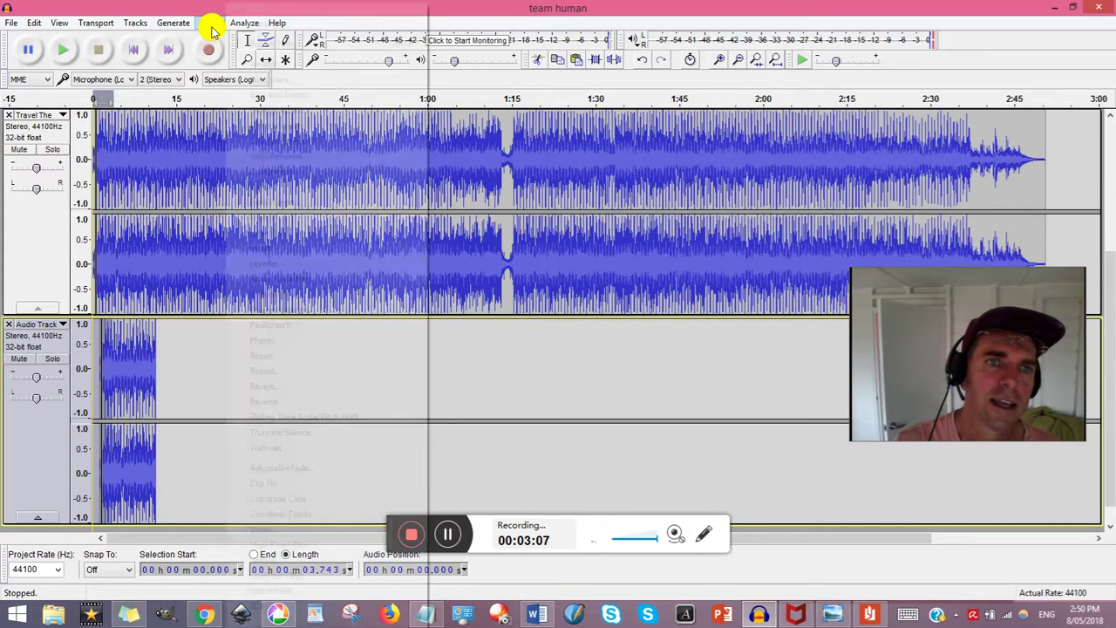
{"action": "left_click", "coordinate": [266, 218]}
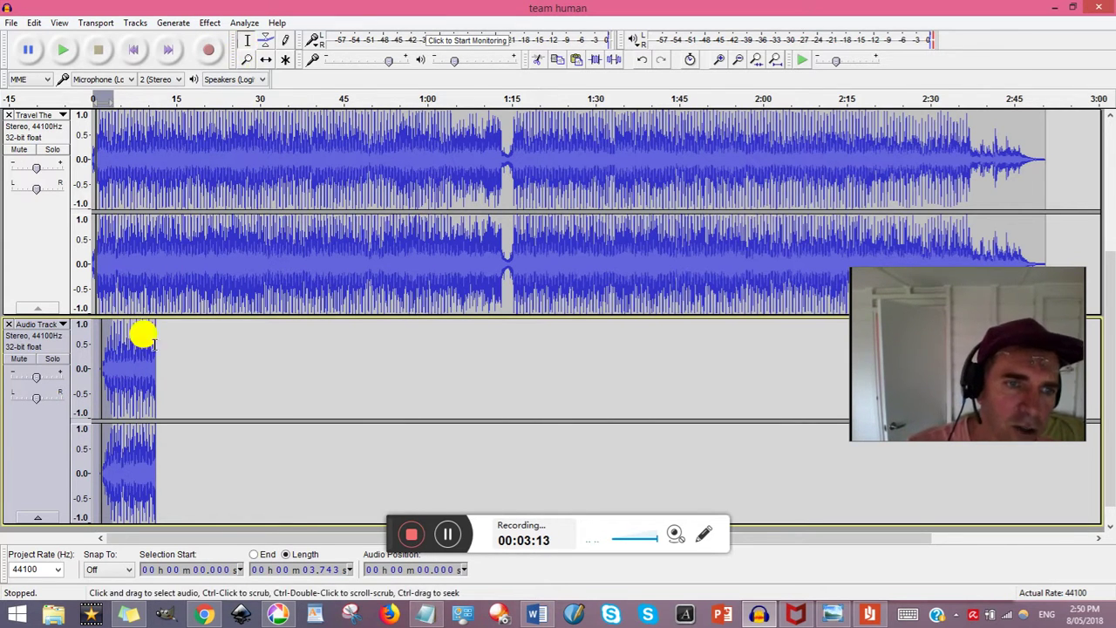
- Select the end of the short music excerpt from about 8.9 seconds and apply the Fade Out effect
{"action": "left_click_drag", "start_coordinate": [166, 373], "coordinate": [150, 375]}
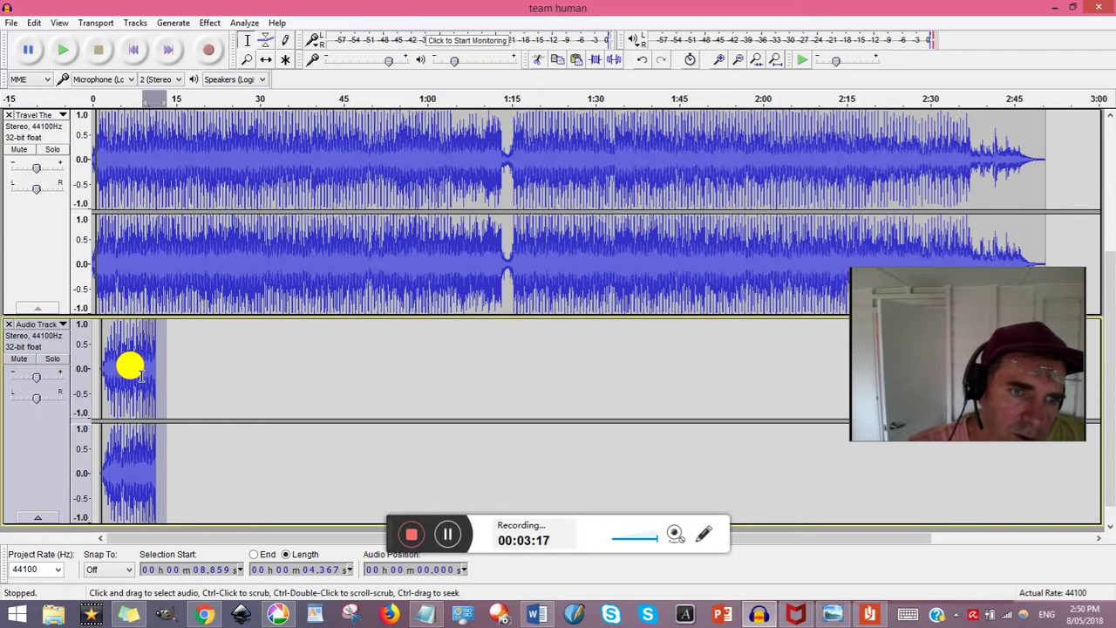
{"action": "left_click", "coordinate": [210, 24]}
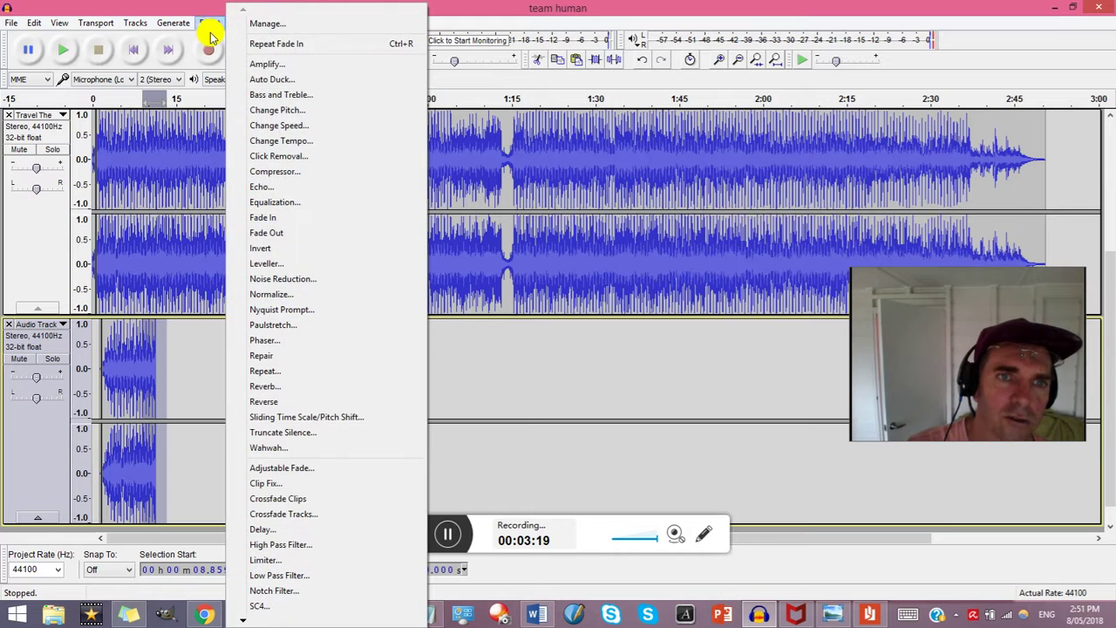
{"action": "left_click", "coordinate": [290, 232]}
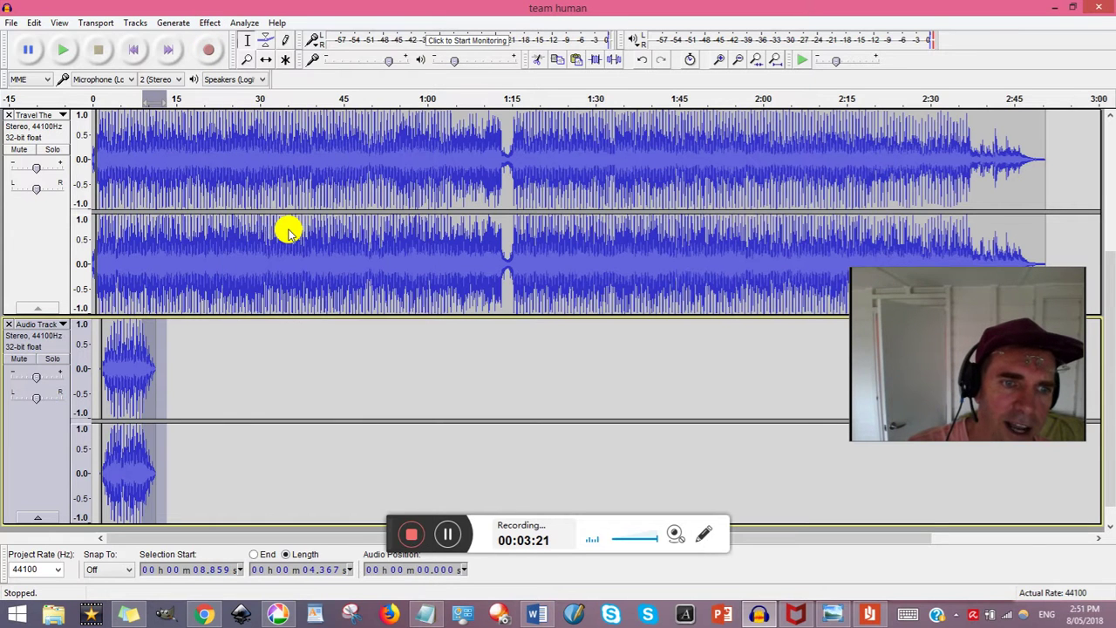
{"action": "left_click", "coordinate": [194, 345]}
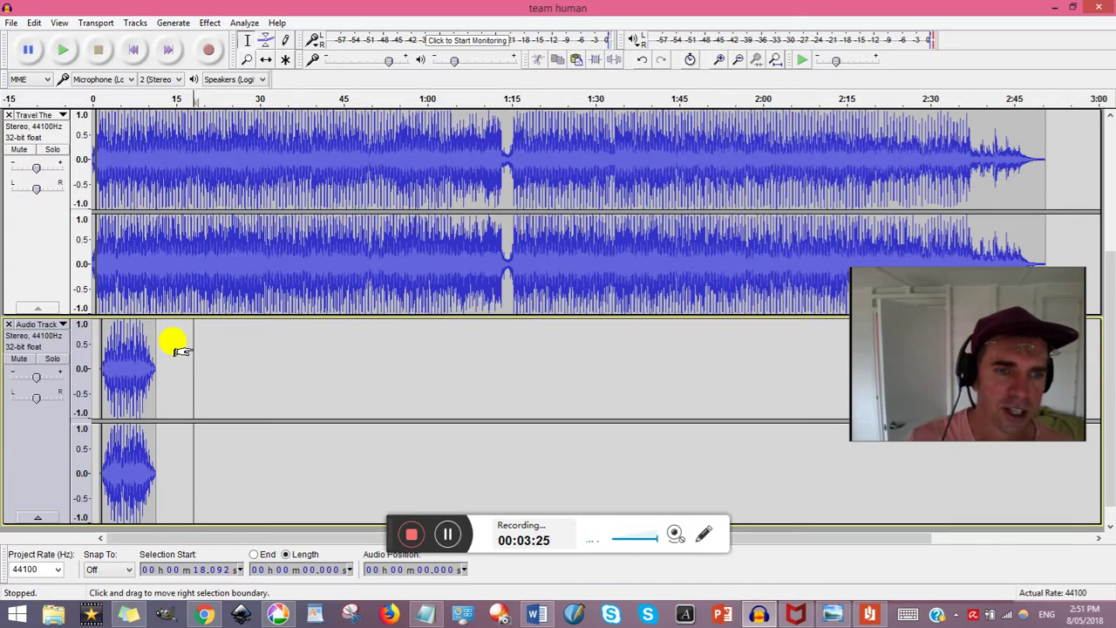
- Mute the full-length "Travel The" music track
{"action": "scroll", "coordinate": [185, 323], "scroll_direction": "up", "scroll_amount": 2}
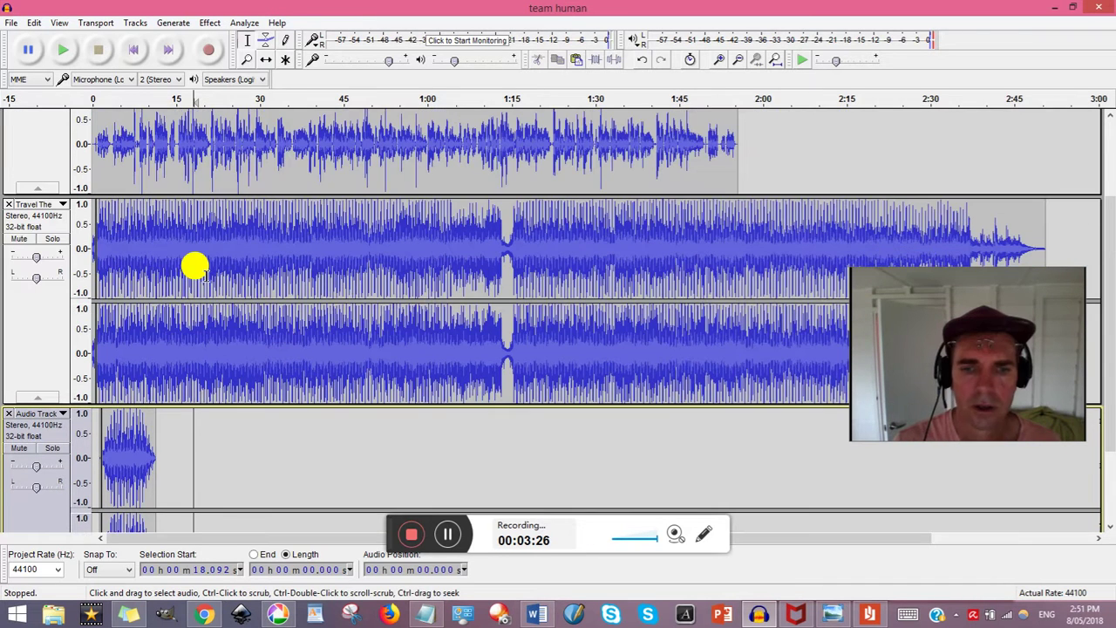
{"action": "left_click", "coordinate": [21, 241]}
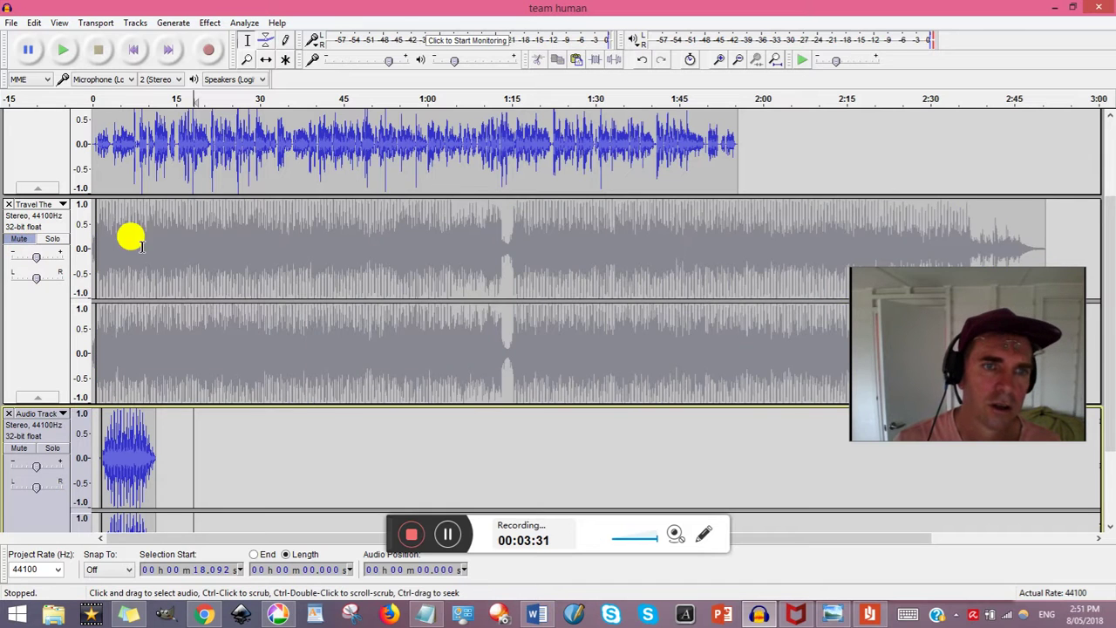
{"action": "scroll", "coordinate": [138, 173], "scroll_direction": "up", "scroll_amount": 2}
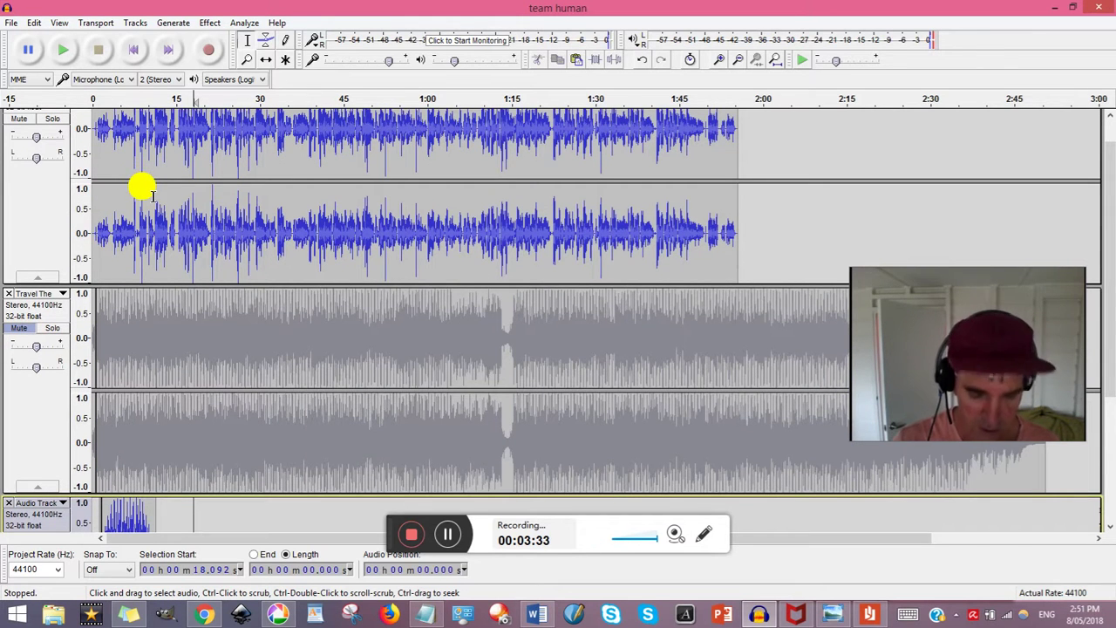
{"action": "scroll", "coordinate": [152, 199], "scroll_direction": "up", "scroll_amount": 1}
{"action": "scroll", "coordinate": [337, 369], "scroll_direction": "down", "scroll_amount": 4}
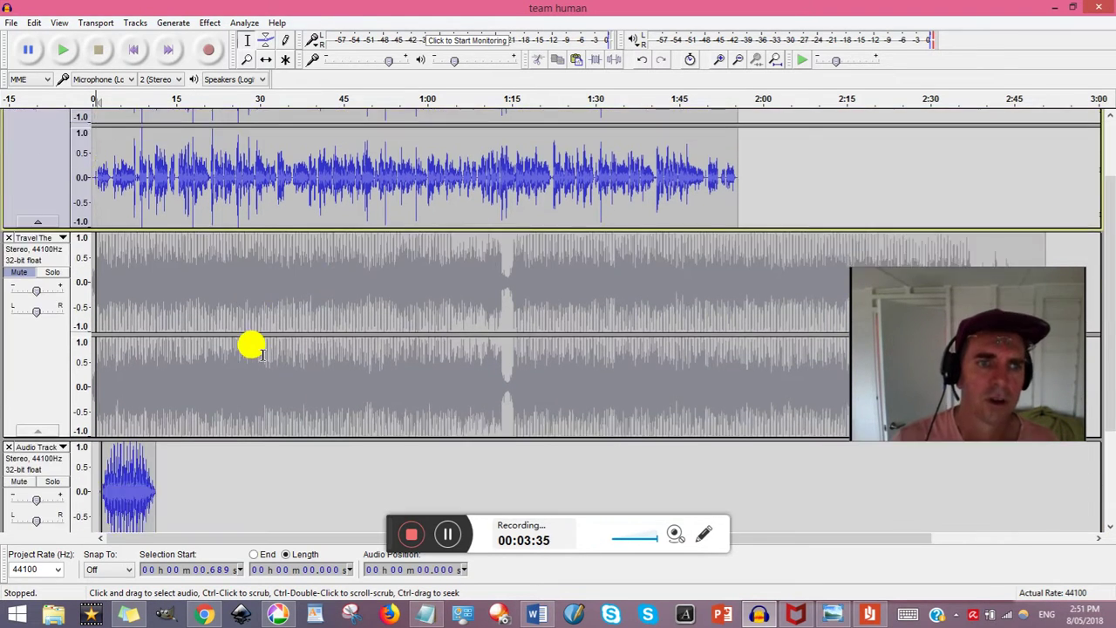
- Shift the voice recording along the timeline with the Time Shift Tool so it starts at about 9 seconds
{"action": "scroll", "coordinate": [272, 354], "scroll_direction": "up", "scroll_amount": 2}
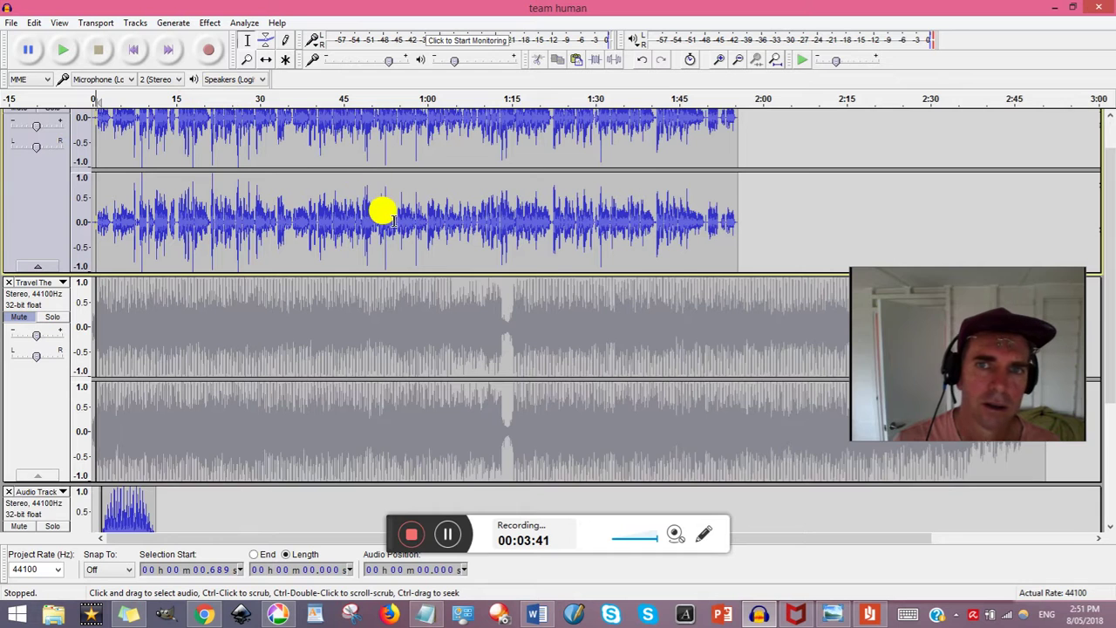
{"action": "scroll", "coordinate": [381, 212], "scroll_direction": "up", "scroll_amount": 1}
{"action": "scroll", "coordinate": [381, 212], "scroll_direction": "down", "scroll_amount": 2}
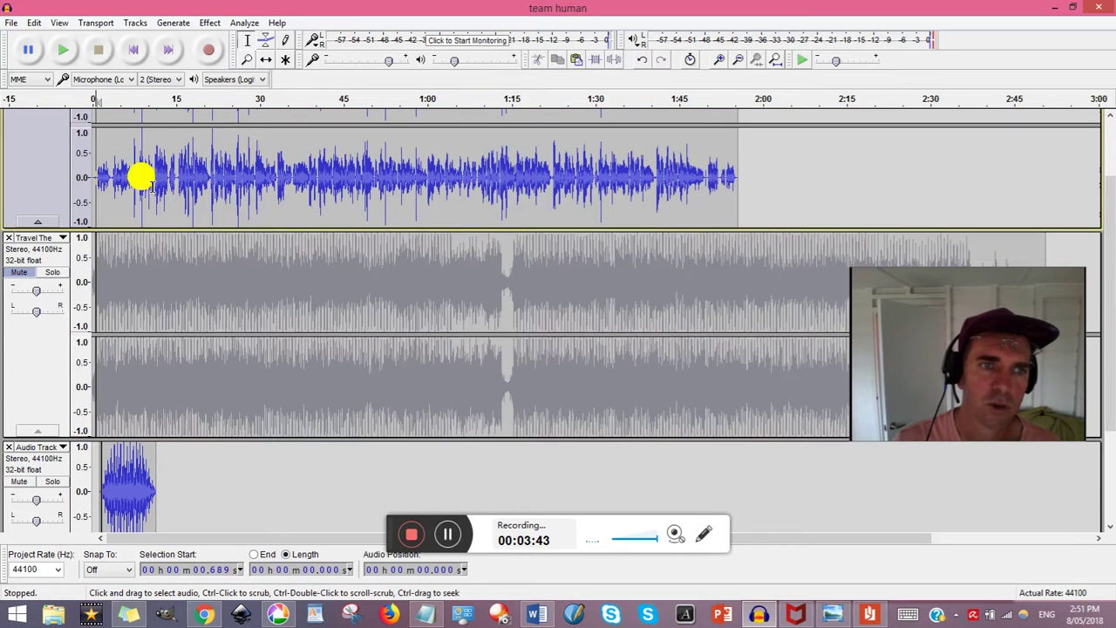
{"action": "left_click", "coordinate": [266, 59]}
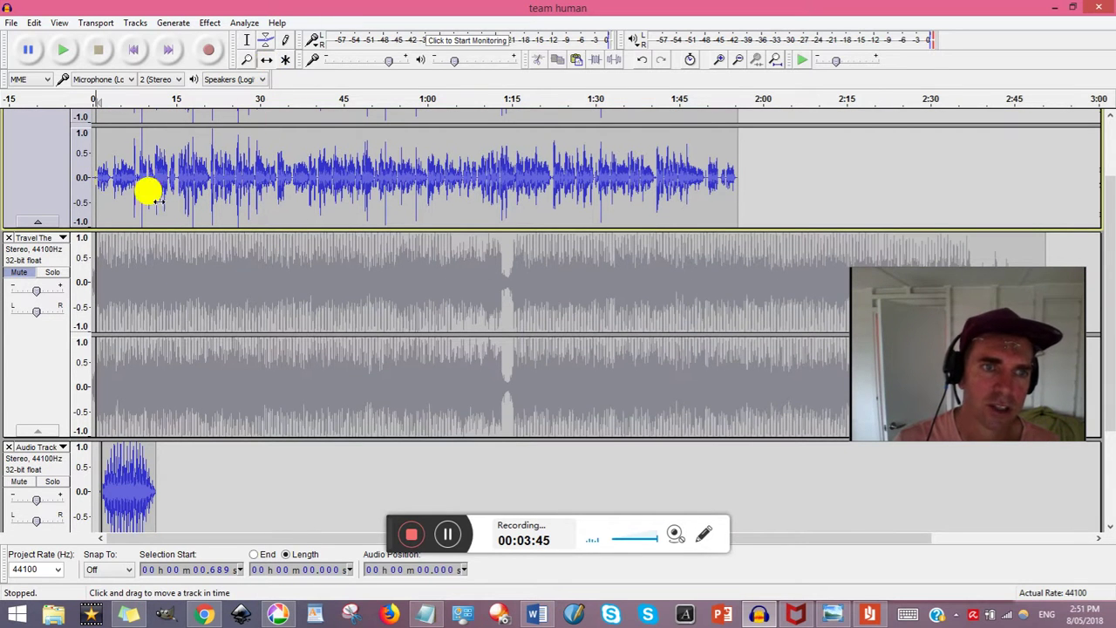
{"action": "left_click_drag", "start_coordinate": [179, 177], "coordinate": [229, 177]}
{"action": "scroll", "coordinate": [130, 169], "scroll_direction": "up", "scroll_amount": 2}
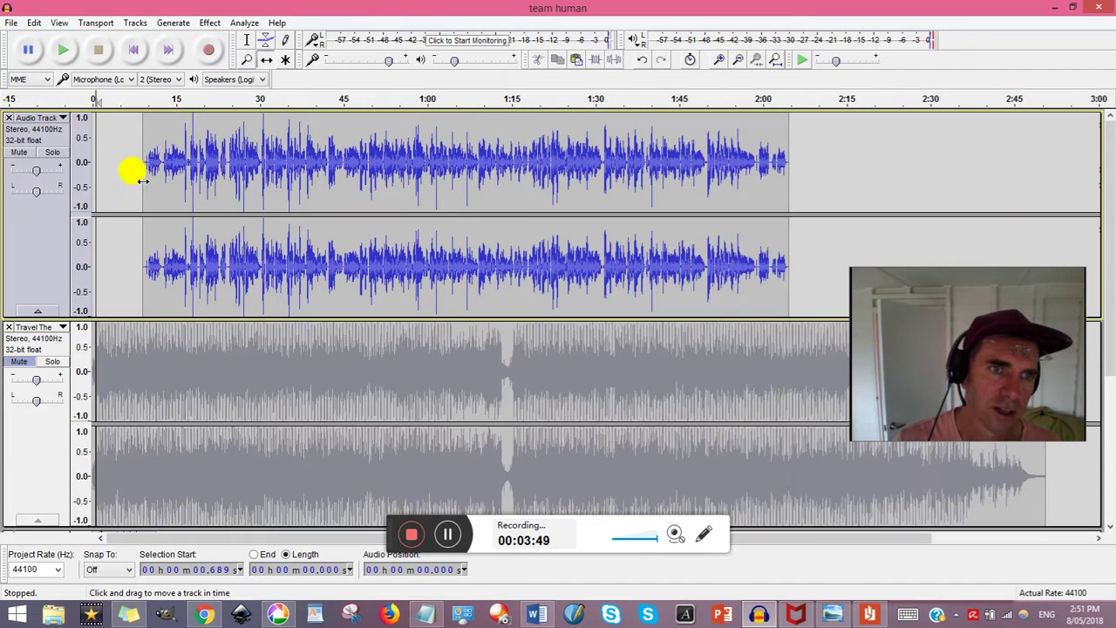
- Collapse the muted "Travel The" track, keeping the short music excerpt's track expanded
{"action": "scroll", "coordinate": [112, 288], "scroll_direction": "down", "scroll_amount": 4}
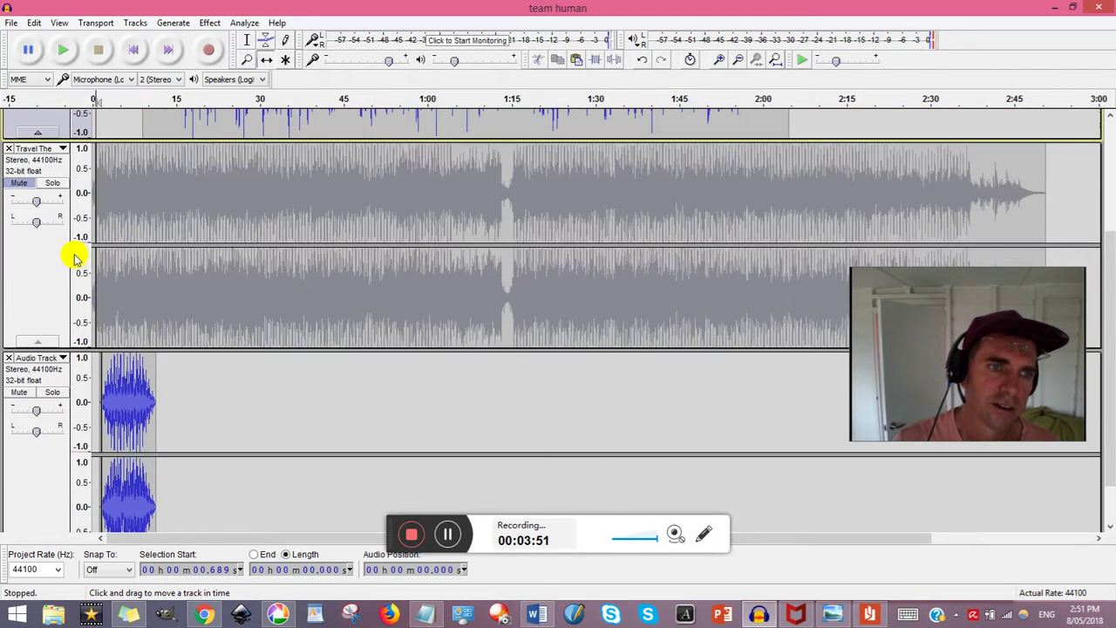
{"action": "left_click", "coordinate": [44, 269]}
{"action": "scroll", "coordinate": [62, 277], "scroll_direction": "down", "scroll_amount": 2}
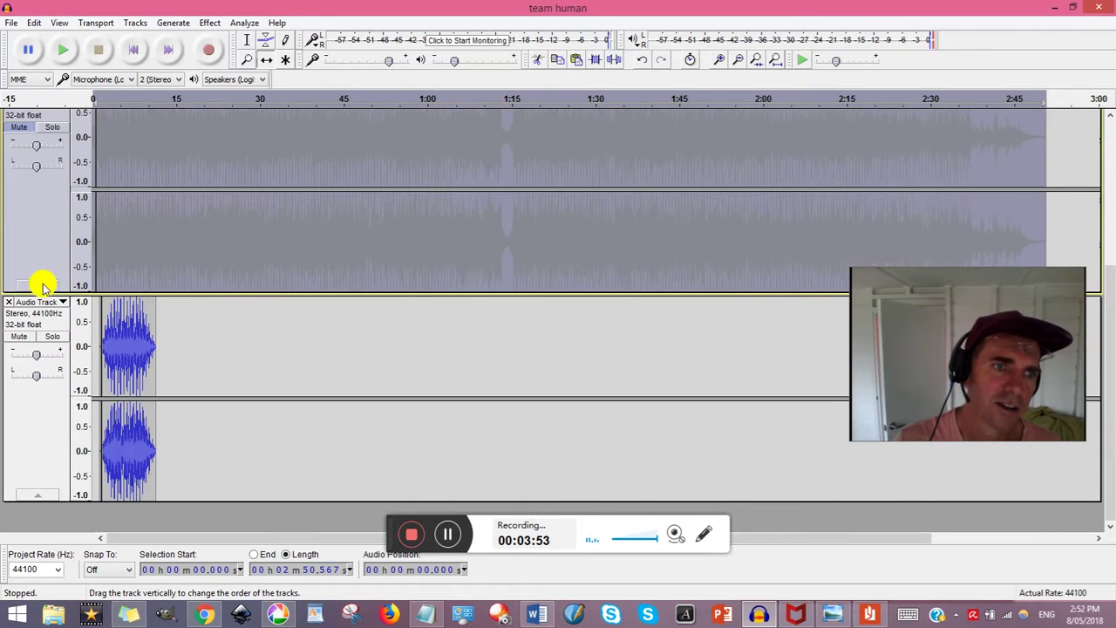
{"action": "left_click", "coordinate": [37, 505]}
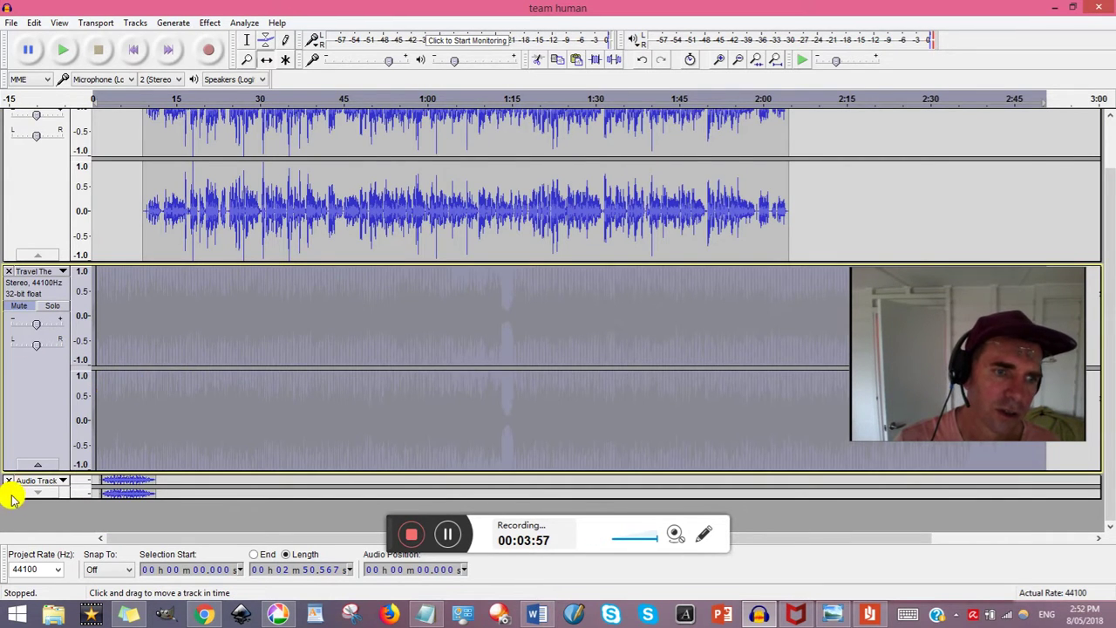
{"action": "left_click", "coordinate": [38, 492]}
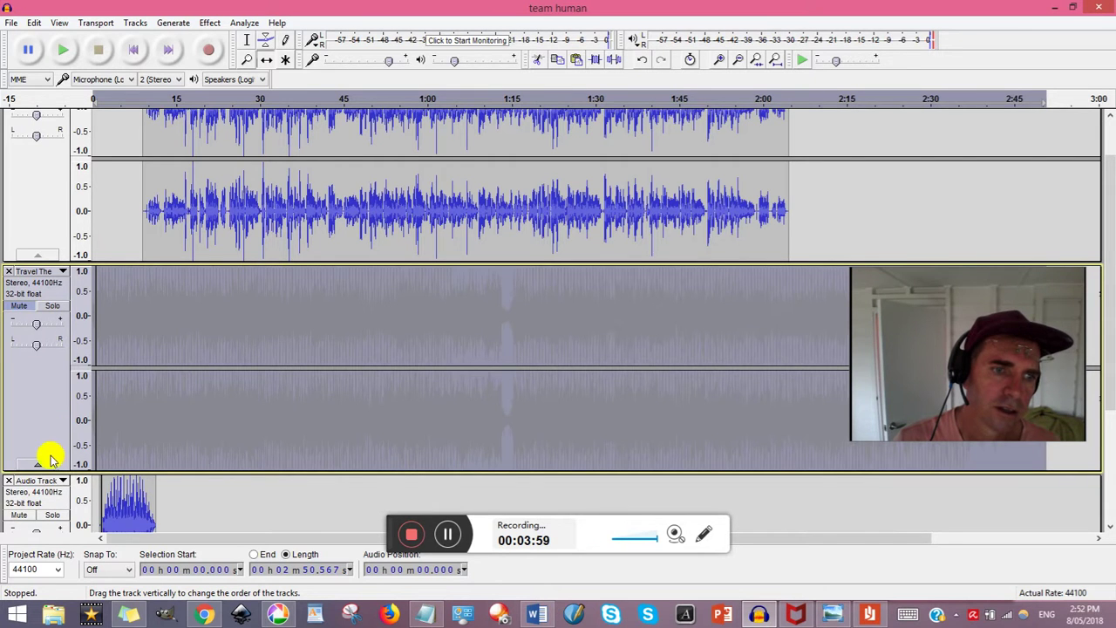
{"action": "left_click", "coordinate": [39, 463]}
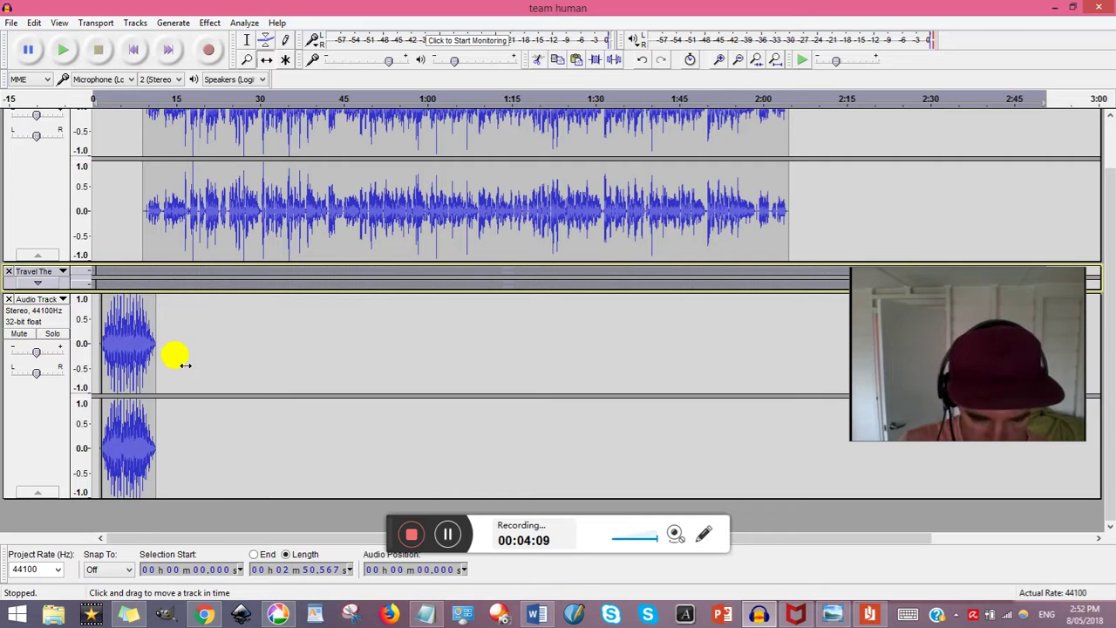
{"action": "scroll", "coordinate": [185, 365], "scroll_direction": "up", "scroll_amount": 2}
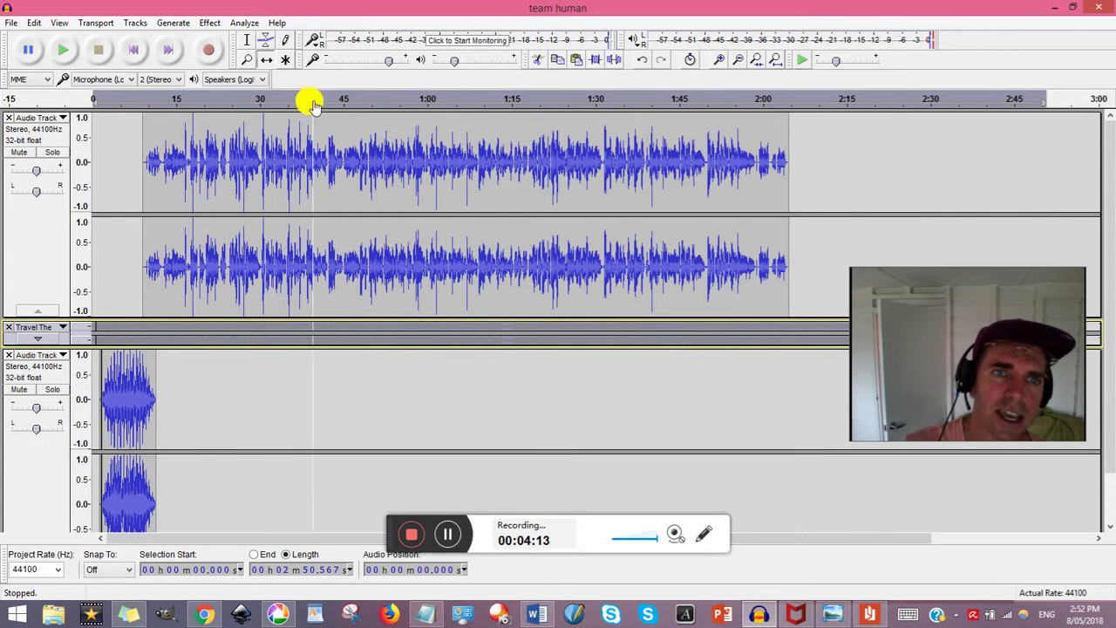
- Shape the volume at the start of the voice recording with the Envelope Tool, adding control points between about 10 and 16 seconds
{"action": "left_click", "coordinate": [265, 44]}
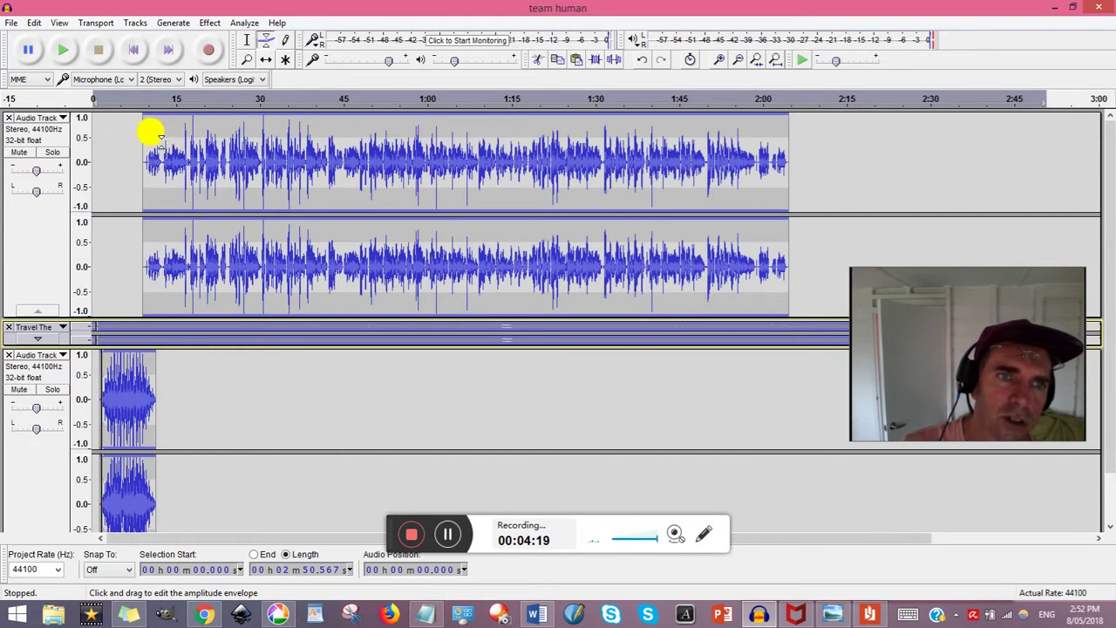
{"action": "left_click", "coordinate": [179, 134]}
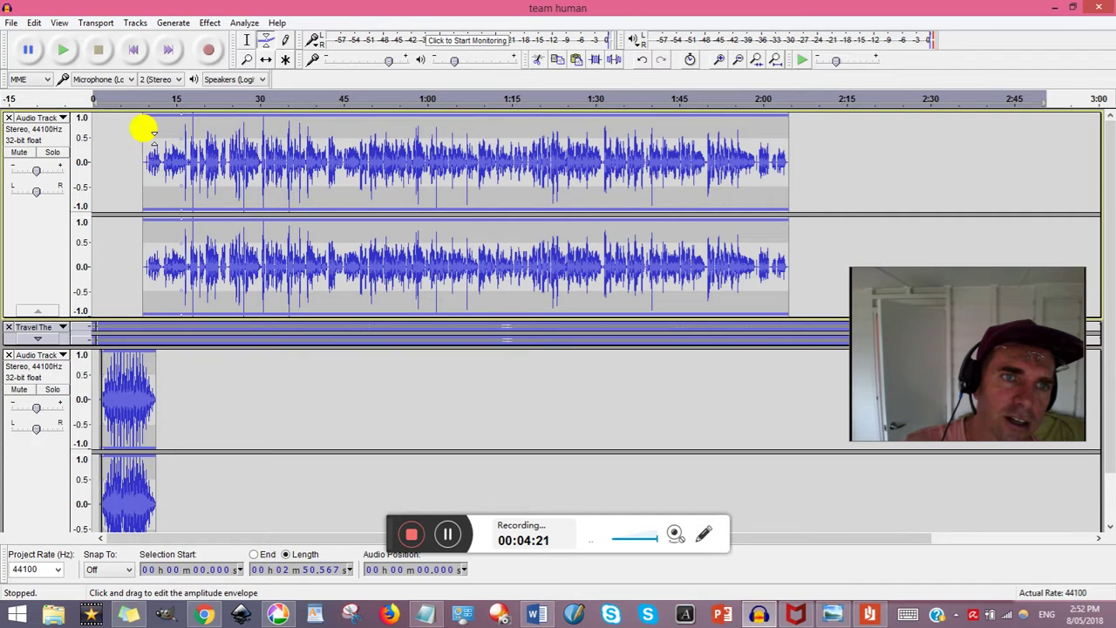
{"action": "left_click", "coordinate": [146, 134]}
{"action": "left_click_drag", "start_coordinate": [148, 133], "coordinate": [150, 126]}
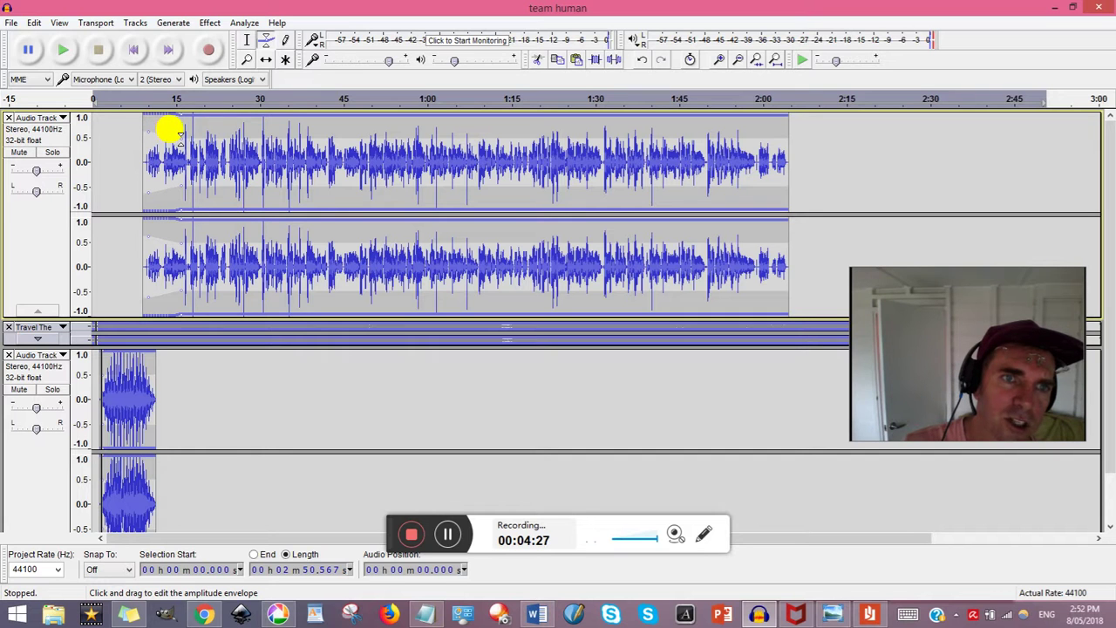
{"action": "left_click_drag", "start_coordinate": [181, 135], "coordinate": [170, 187]}
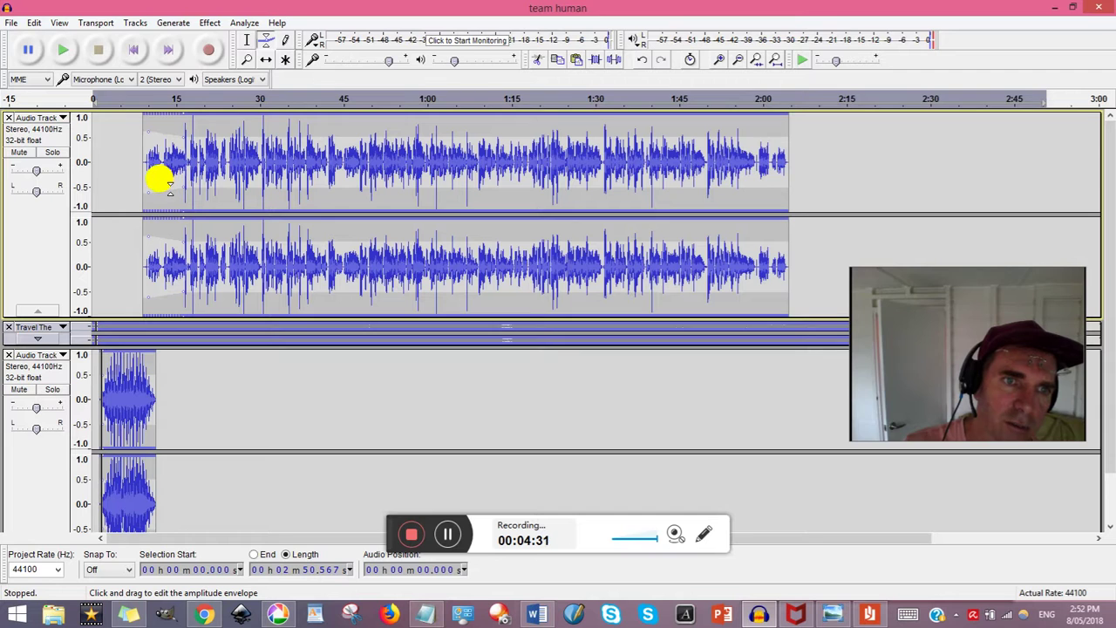
{"action": "left_click_drag", "start_coordinate": [177, 186], "coordinate": [151, 190]}
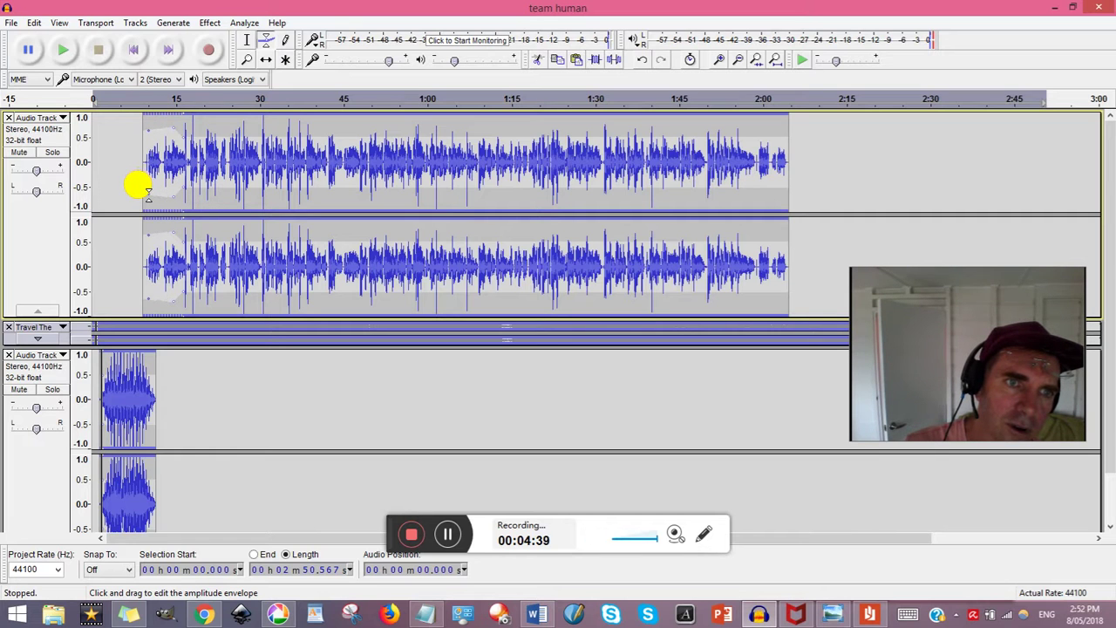